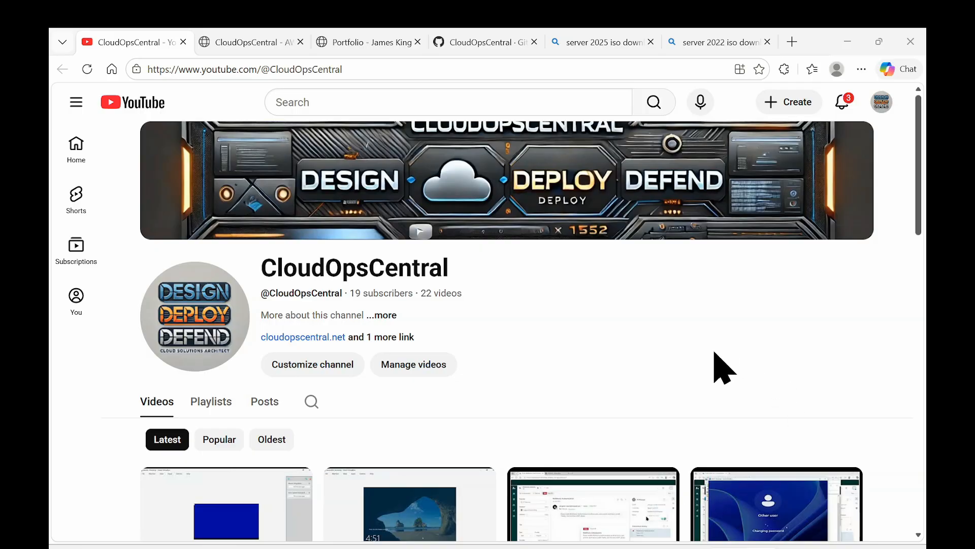
Step: Browse the CloudOpsCentral YouTube channel, its website, the portfolio page and the GitHub profile, then return to VirtualBox Manager
scroll(719, 364, down, 4)
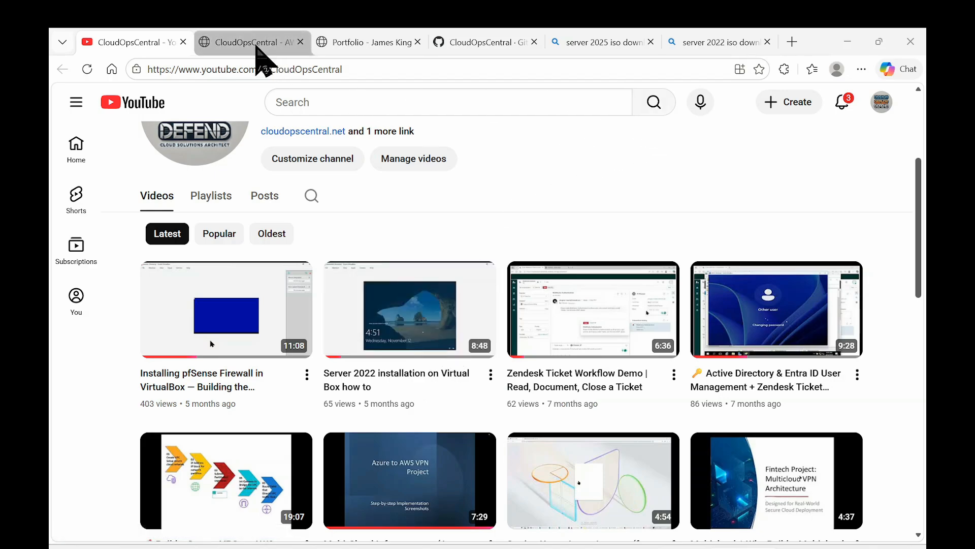
scroll(318, 198, up, 4)
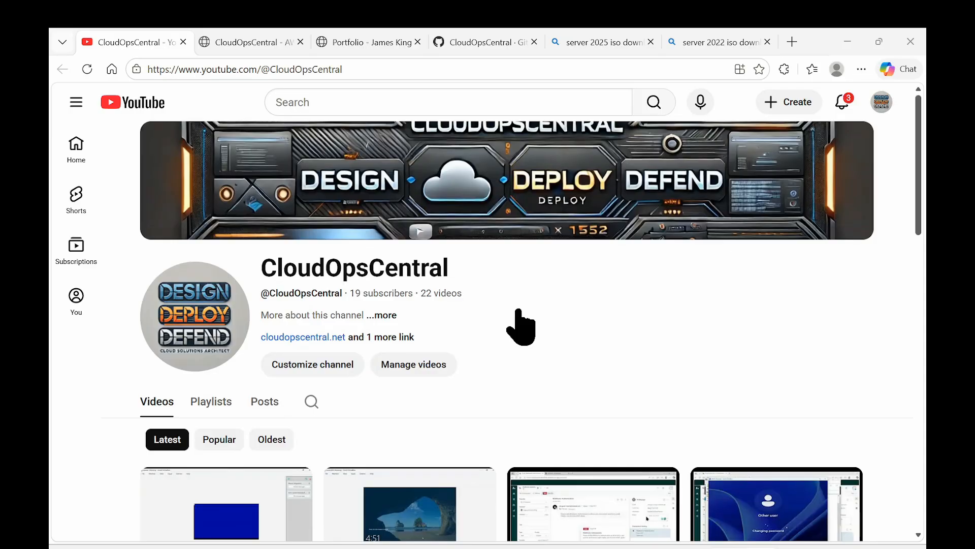
click(255, 41)
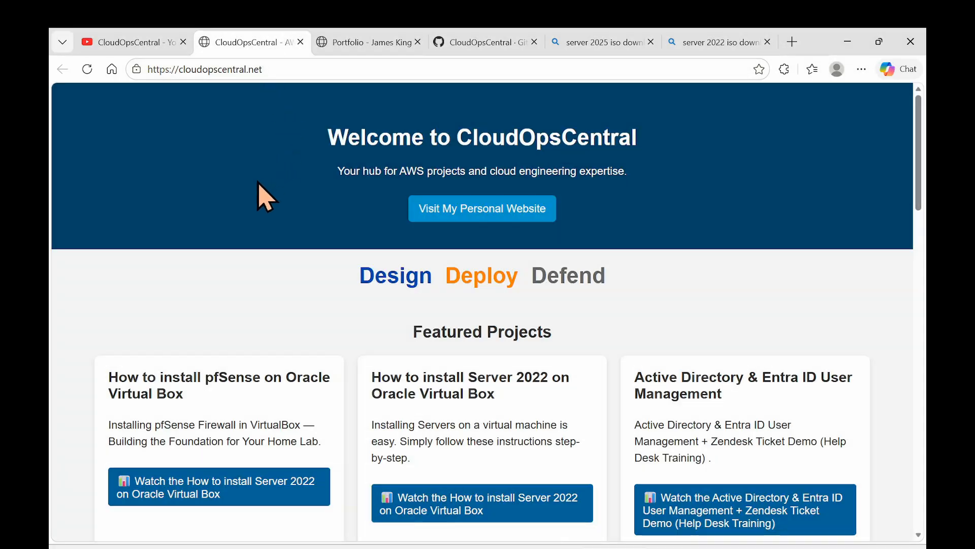
click(370, 41)
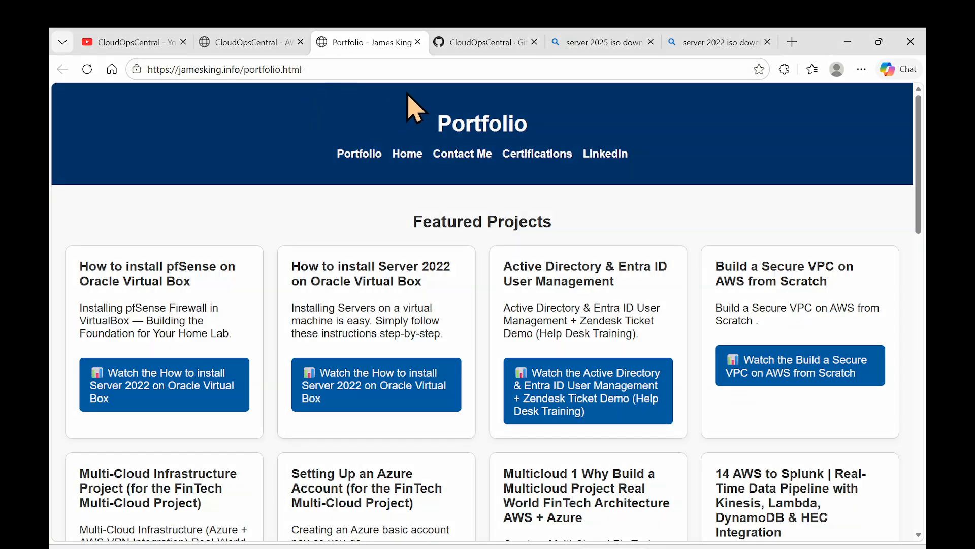
click(489, 46)
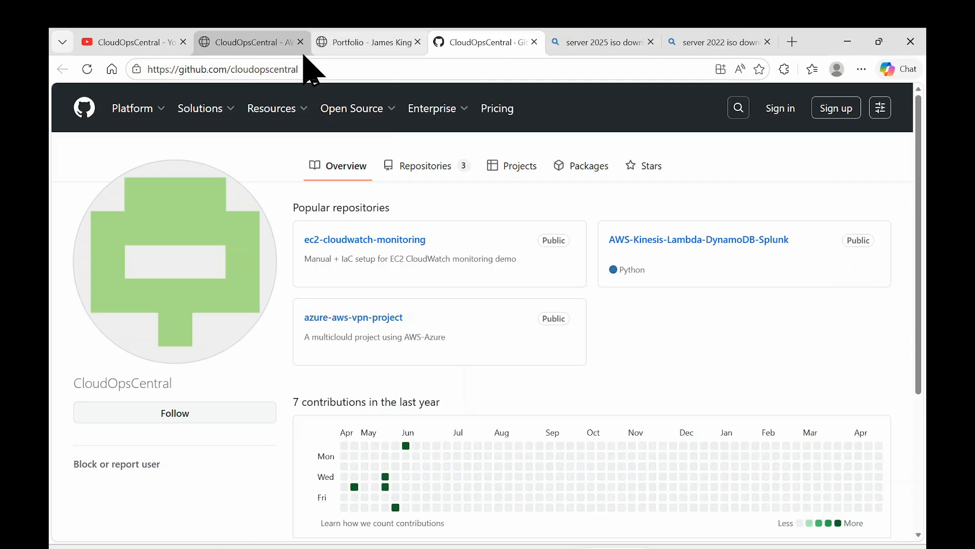
click(847, 42)
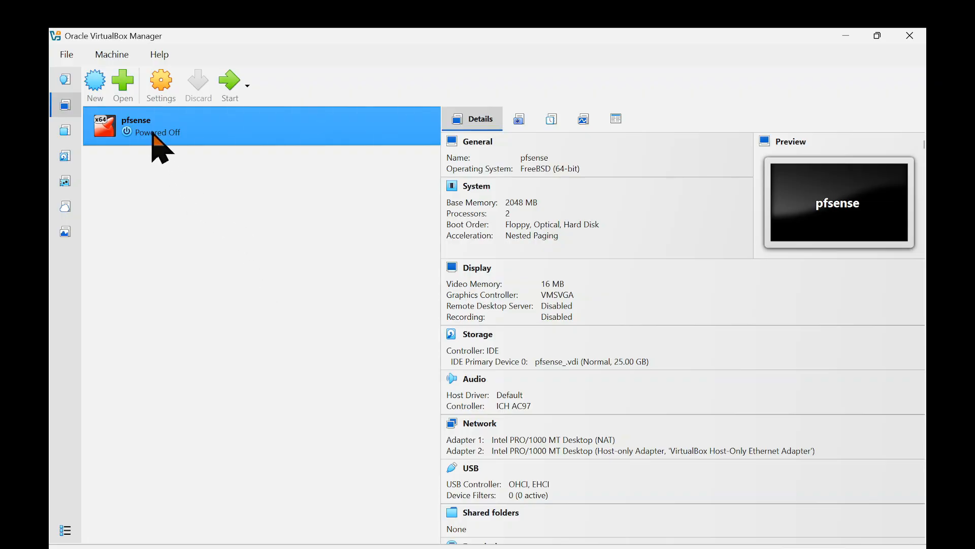
Step: Start a new virtual machine and name it Server2025
click(97, 88)
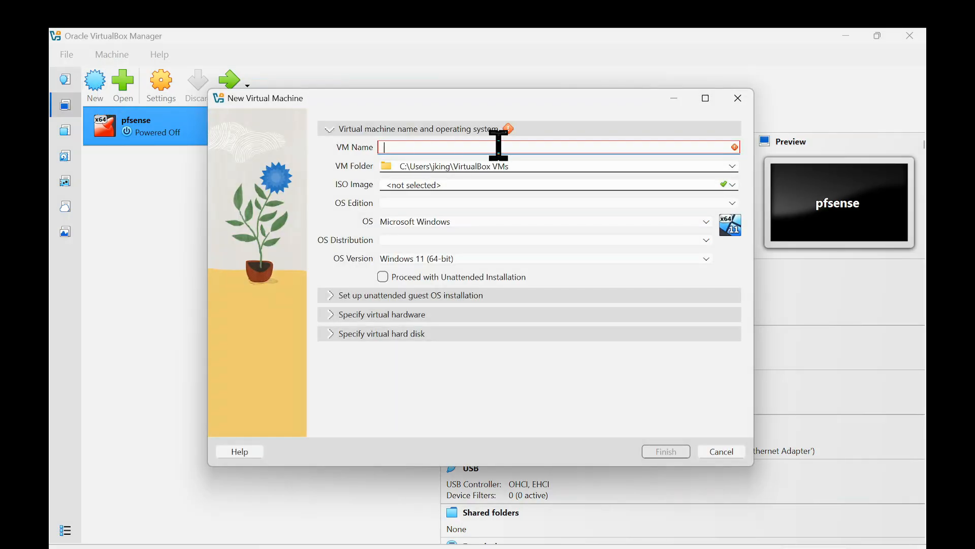
text(Se)
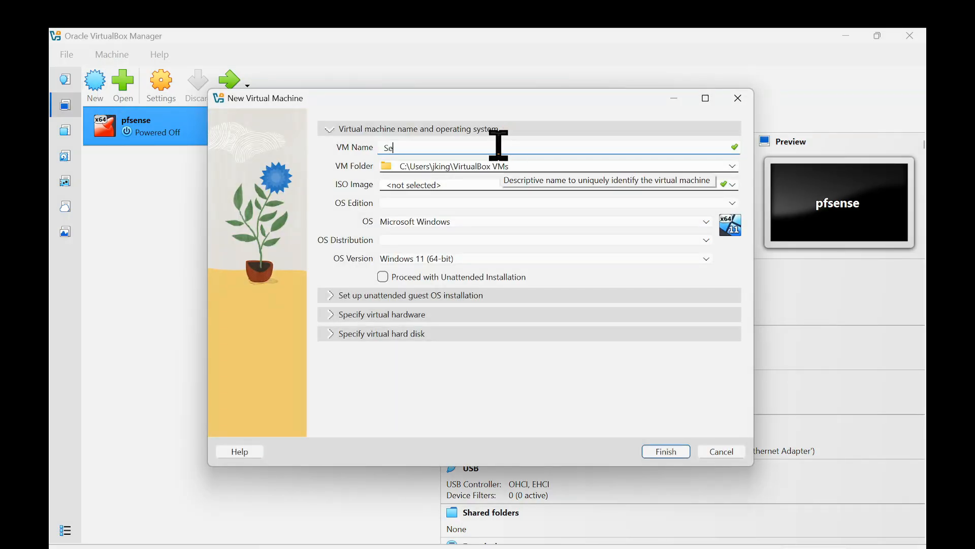
text(rver2025)
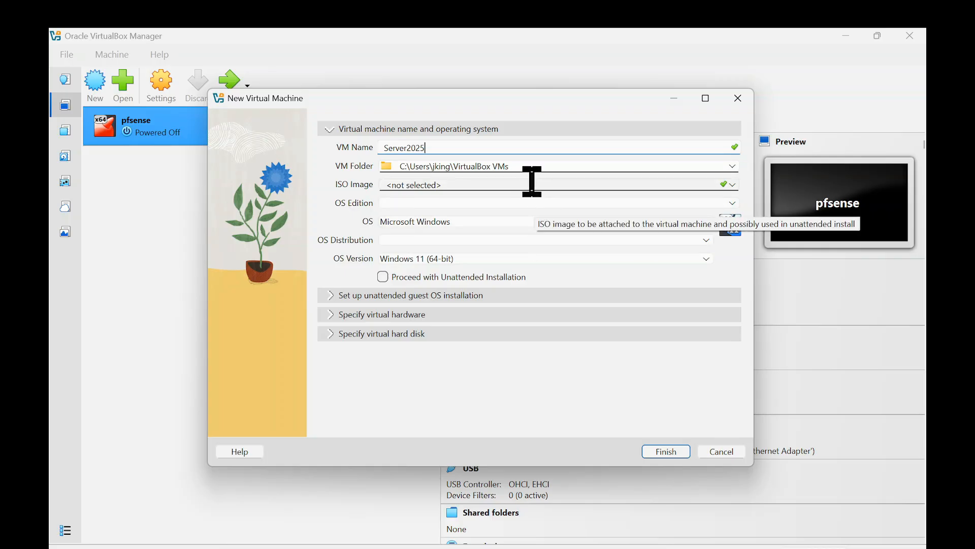
Step: Set the guest OS to Microsoft Windows, version Windows Server 2025 (64-bit), and check the unattended installation options
click(660, 222)
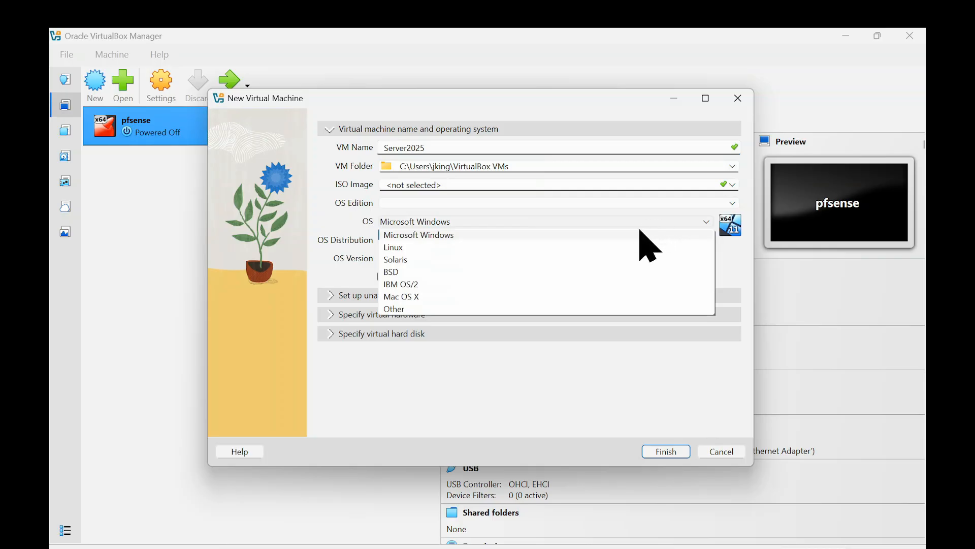
click(640, 233)
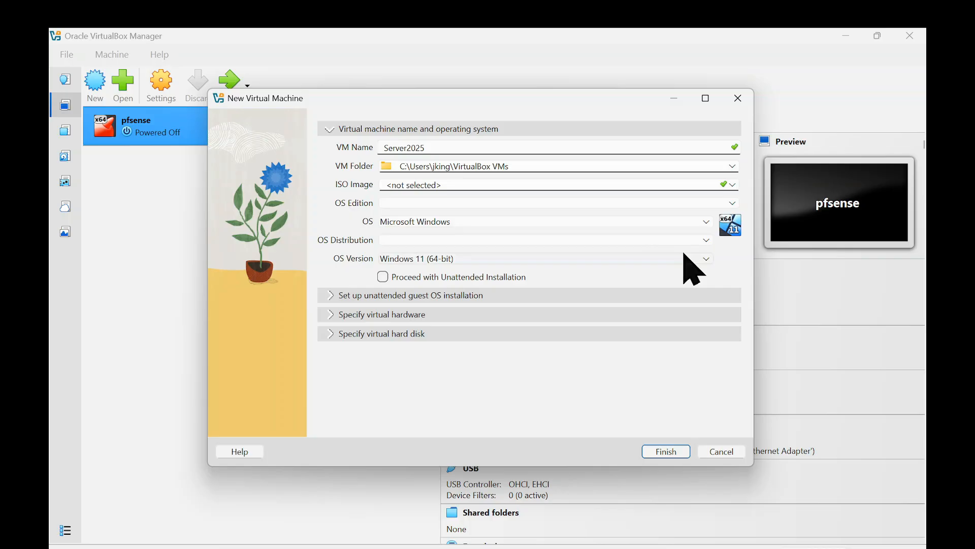
click(705, 258)
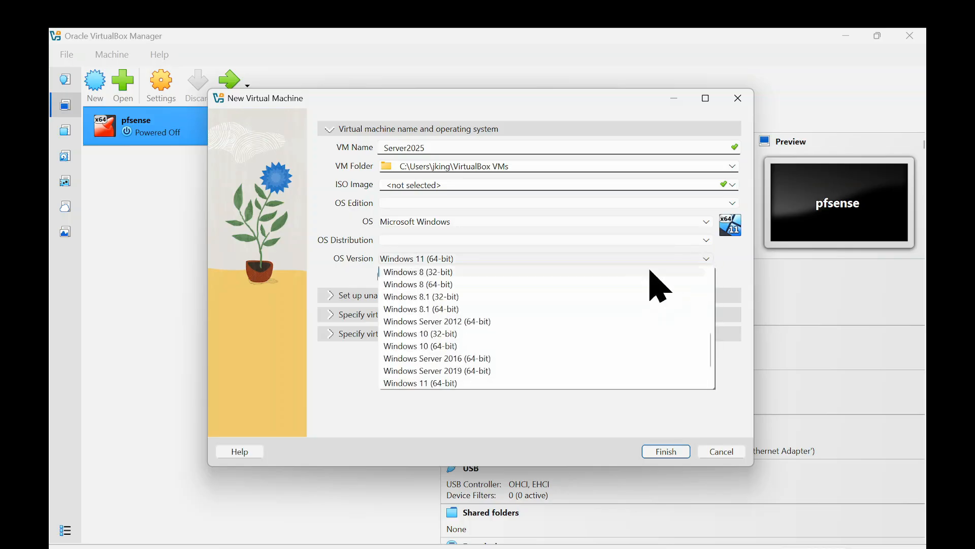
scroll(649, 278, down, 2)
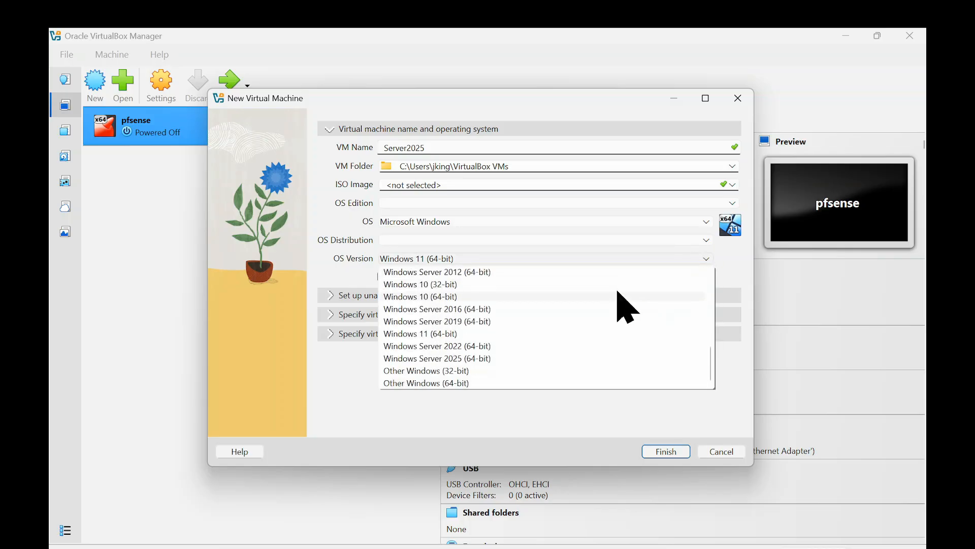
click(506, 361)
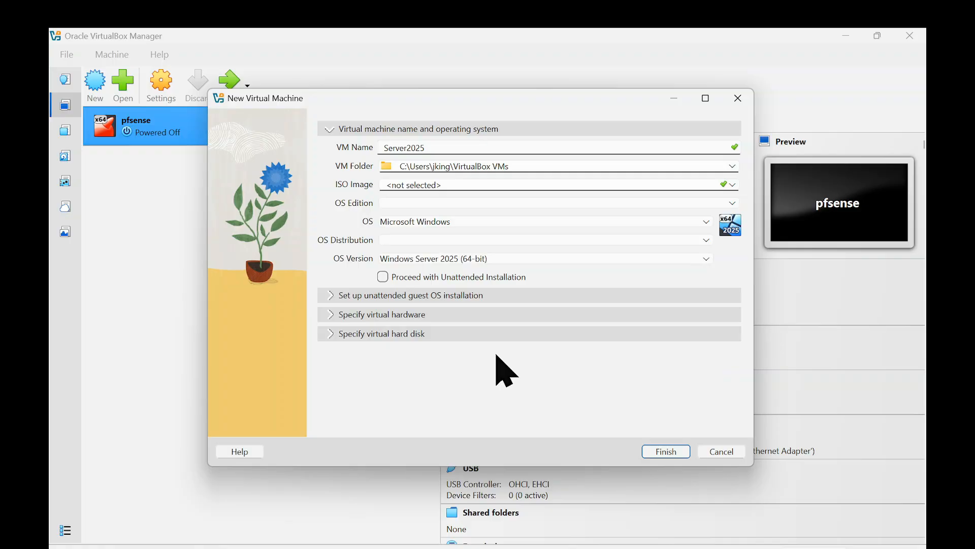
click(429, 297)
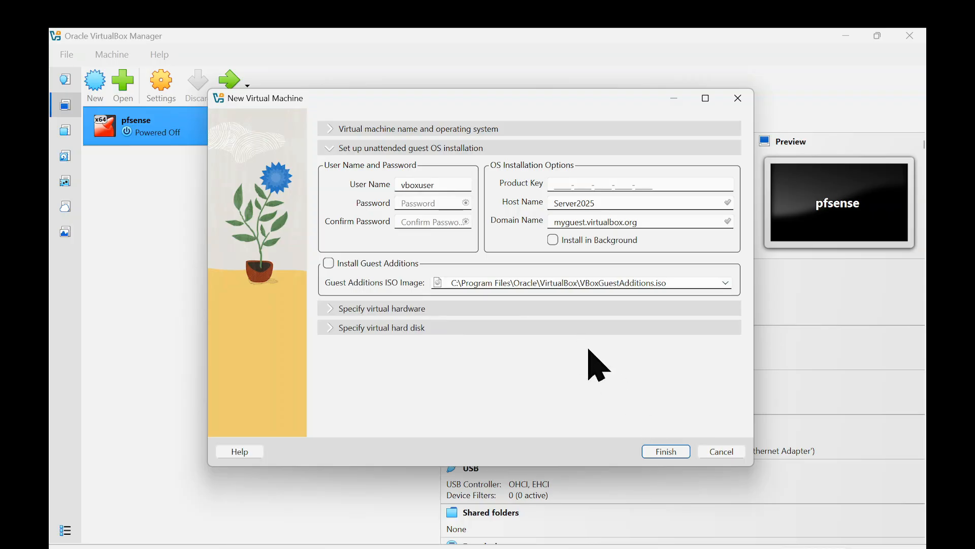
click(414, 130)
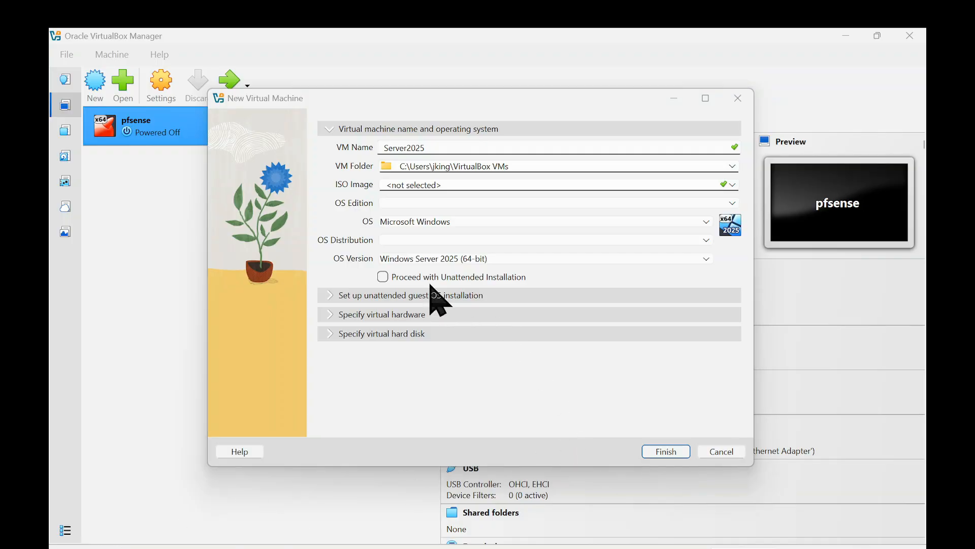
Step: Set the new virtual machine's base memory to 8196 MB
click(398, 315)
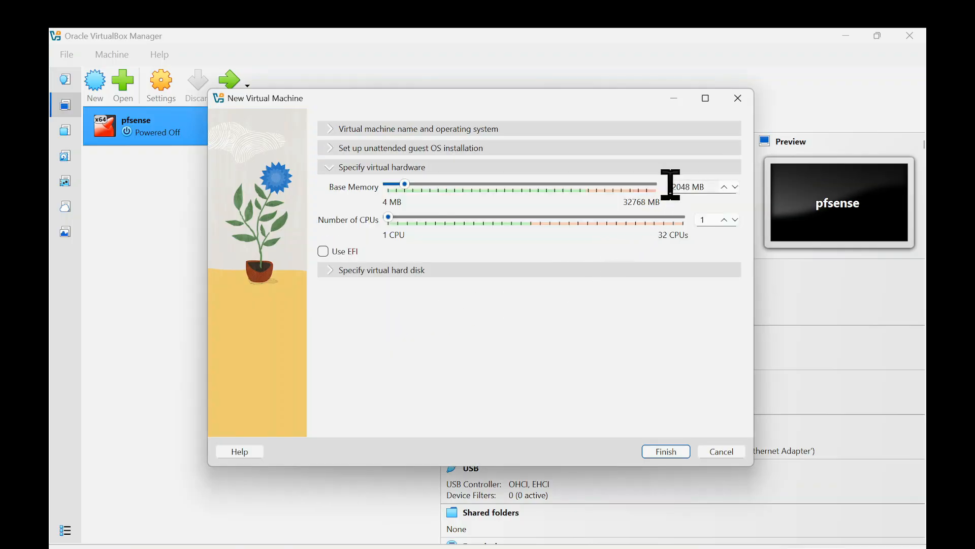
scroll(670, 185, up, 1)
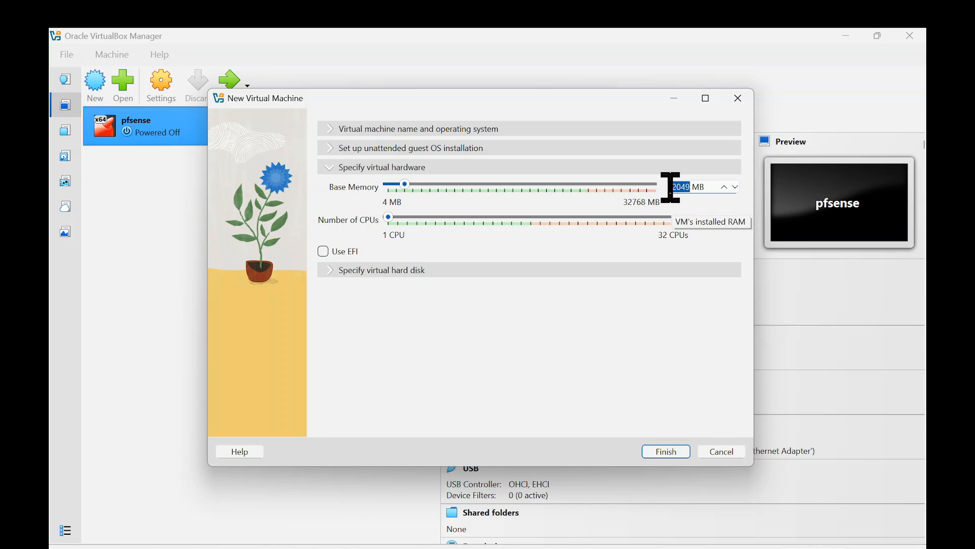
key(Left)
key(Page_Up)
key(Right)
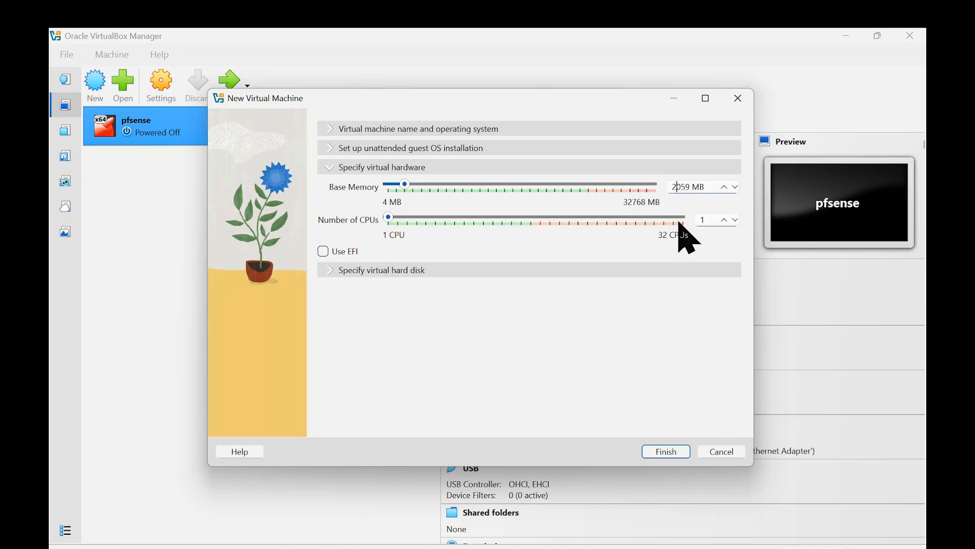
key(Right)
key(Right)
key(Right)
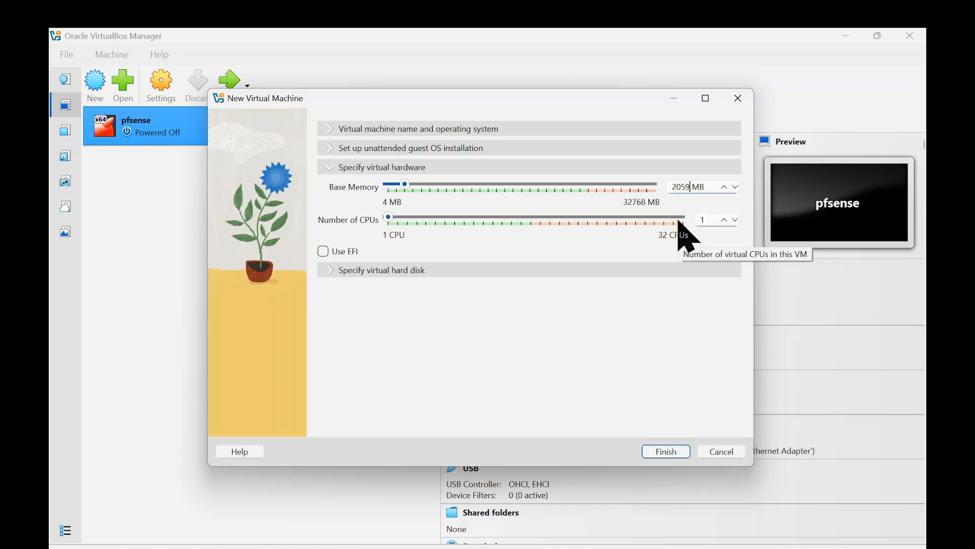
key(BackSpace)
key(BackSpace)
key(BackSpace)
key(BackSpace)
text(8196)
Step: Set the new virtual machine's number of CPUs to 2
click(712, 220)
double_click(712, 220)
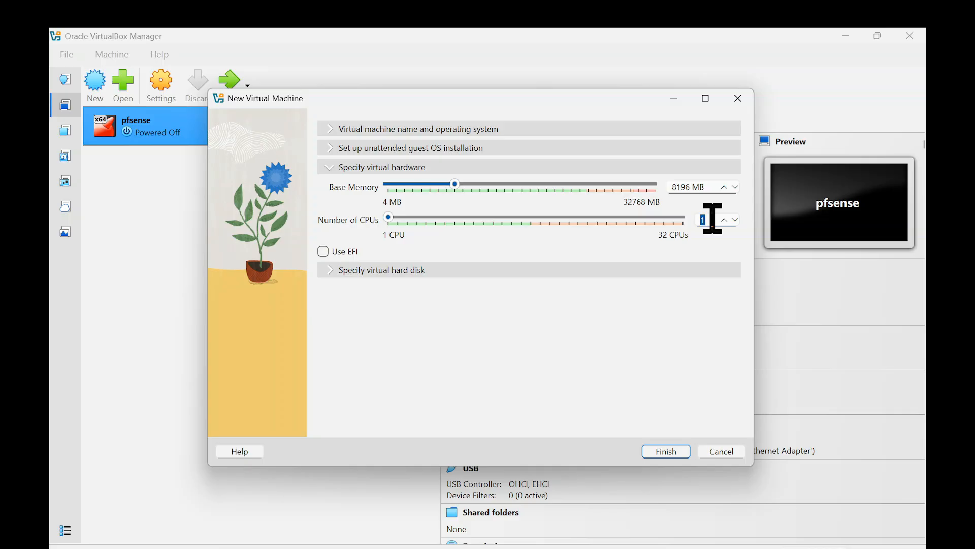
key(BackSpace)
text(2)
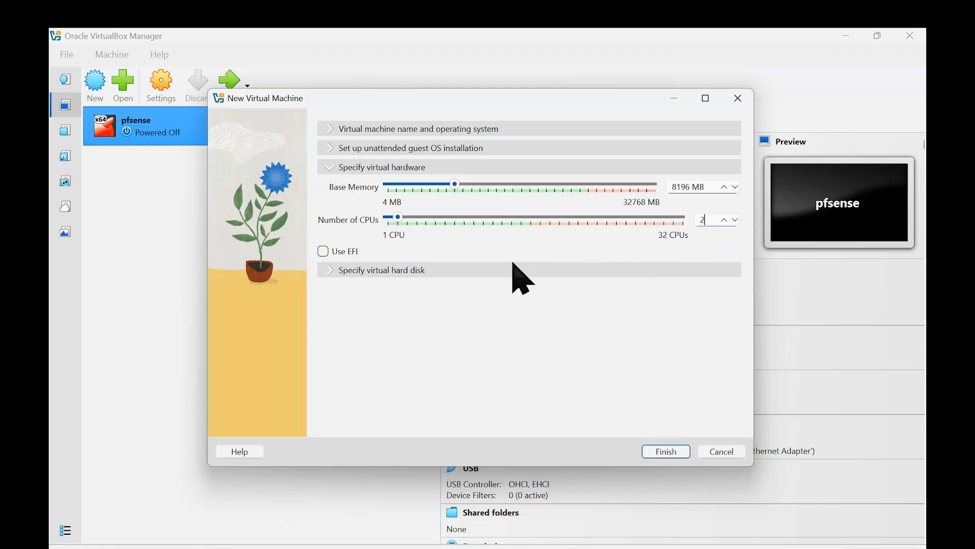
Step: Set the new virtual hard disk's size to 80 GB and finish creating the virtual machine
click(337, 271)
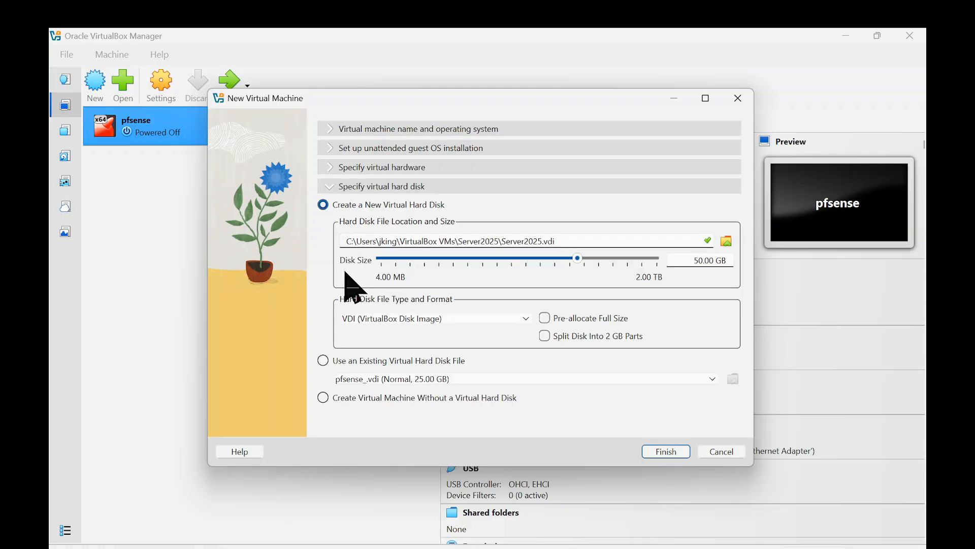
double_click(697, 260)
text(80)
click(666, 451)
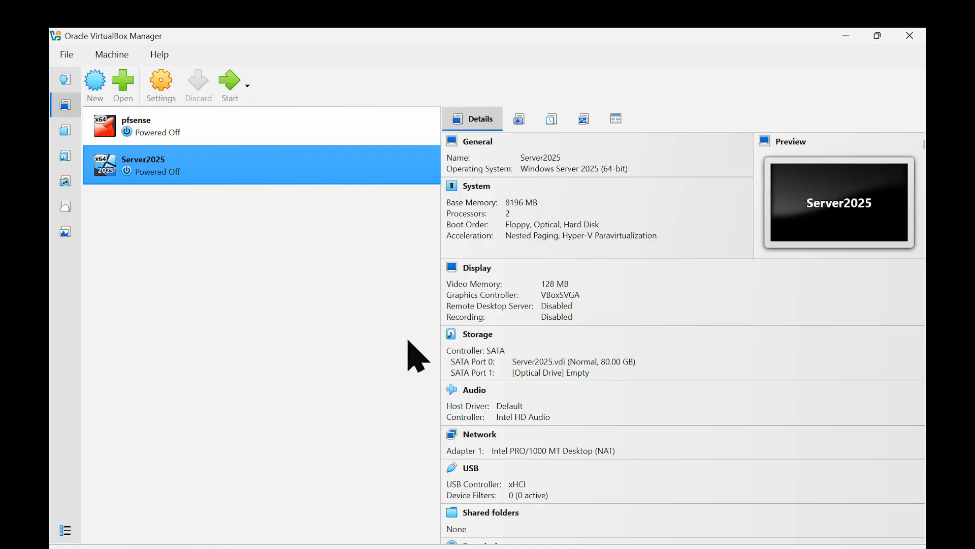
Step: Switch to the browser, view Microsoft's Windows Server 2025 evaluation download page from the Bing results, and return to VirtualBox Manager
click(570, 548)
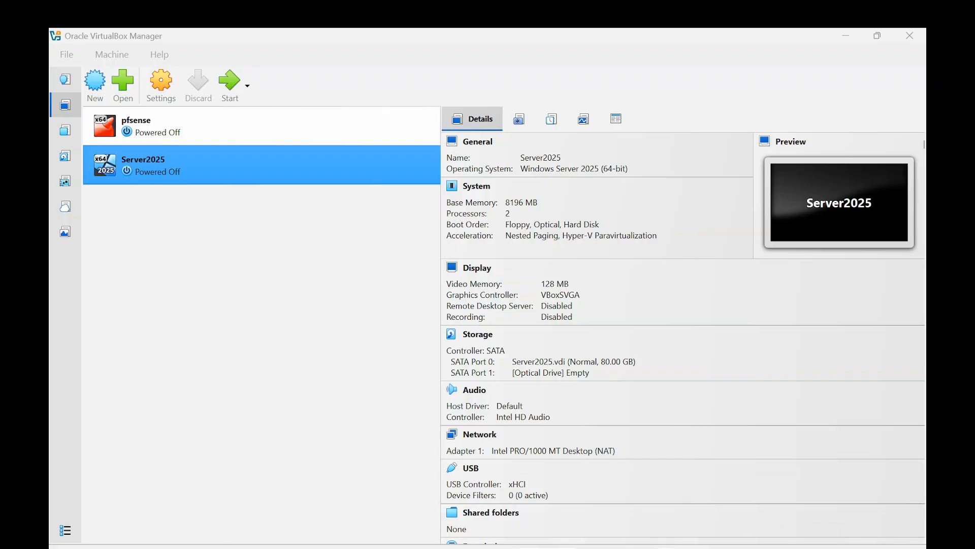
click(614, 548)
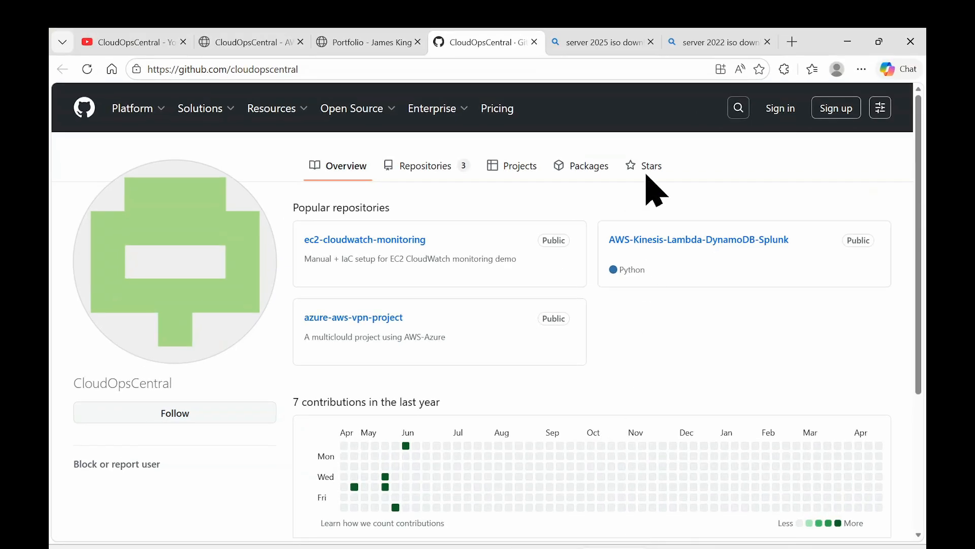
click(600, 45)
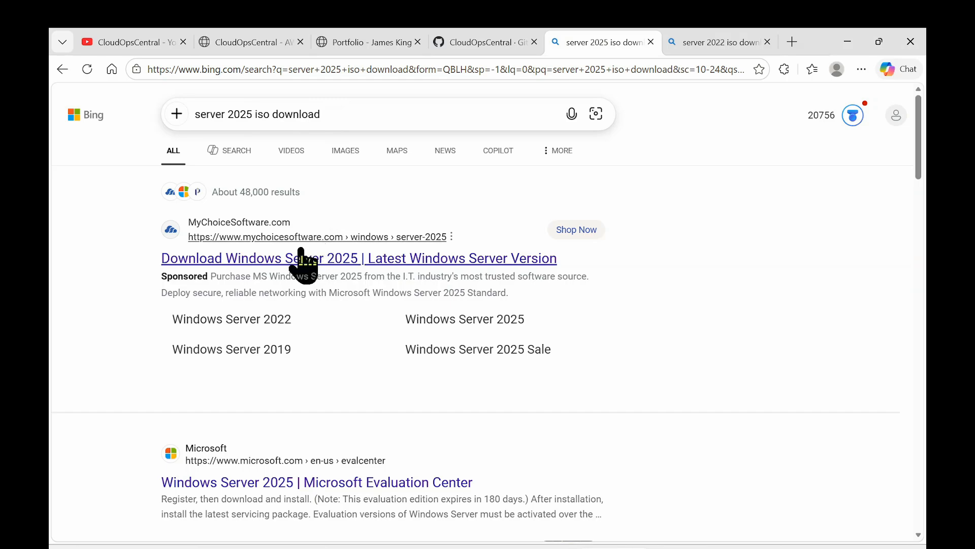
scroll(303, 267, down, 5)
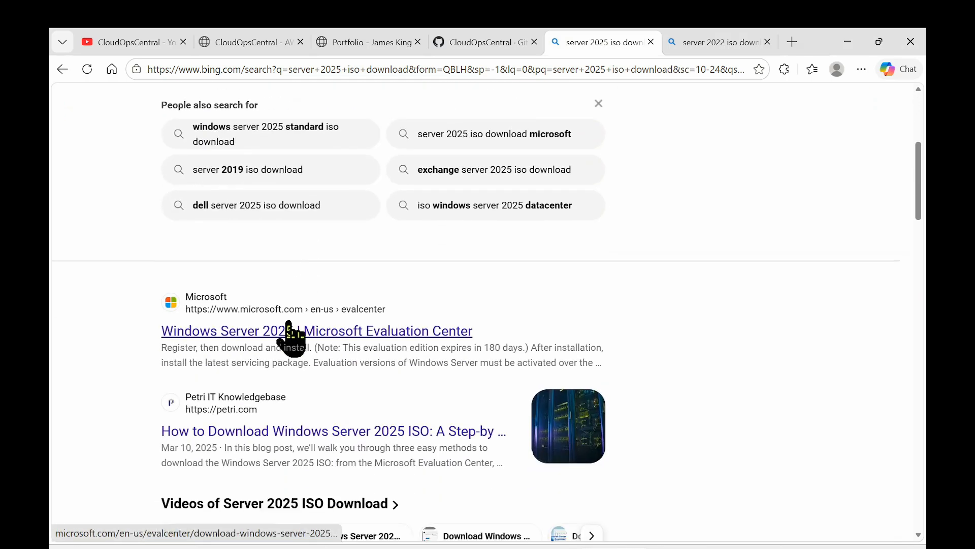
click(291, 333)
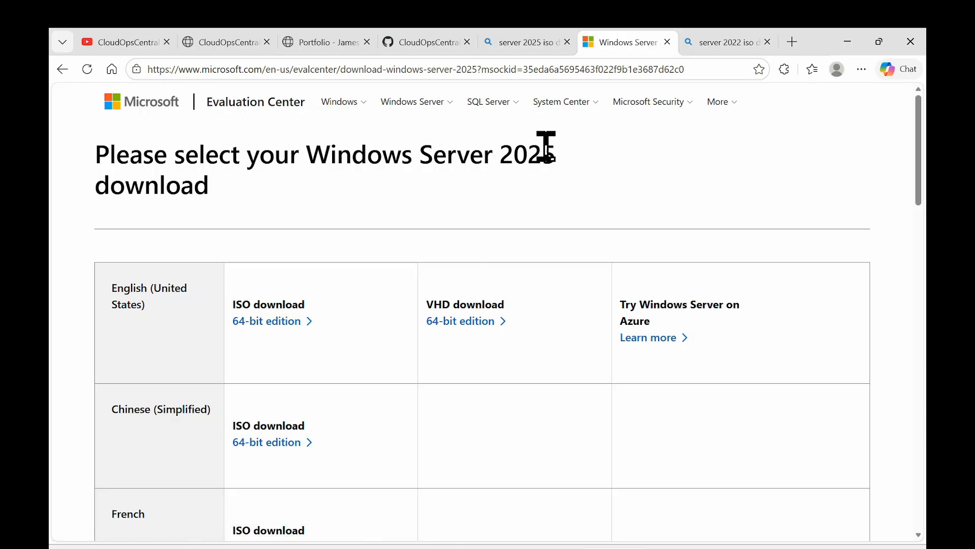
click(847, 41)
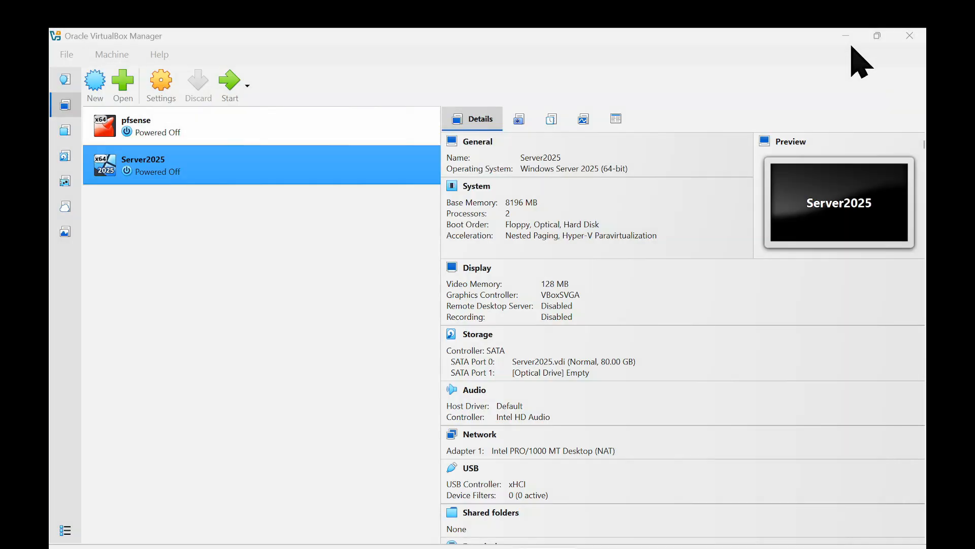
Step: Check the SERVER folder on drive C in File Explorer for the SERVER_2025_EVAL disc image, and return to VirtualBox Manager
mouse_move(442, 548)
click(503, 523)
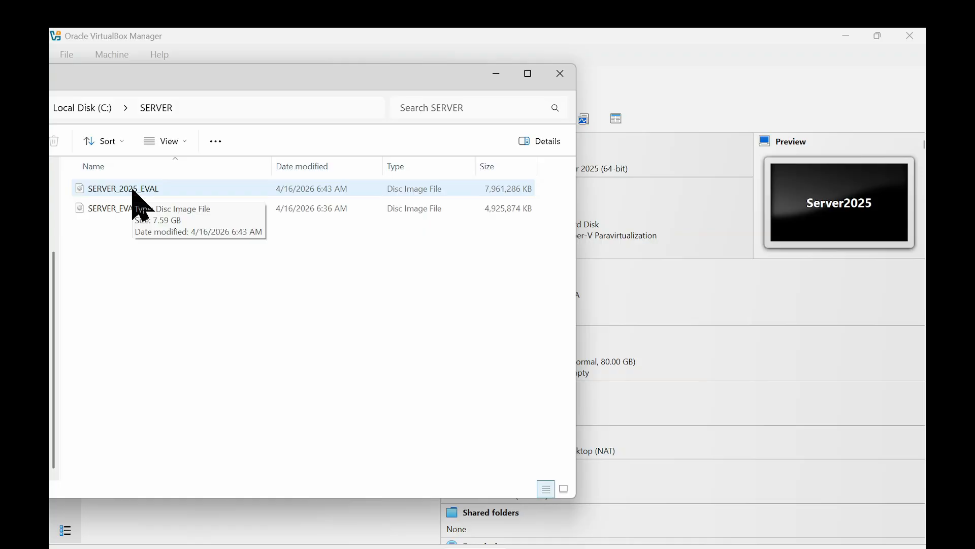
click(503, 76)
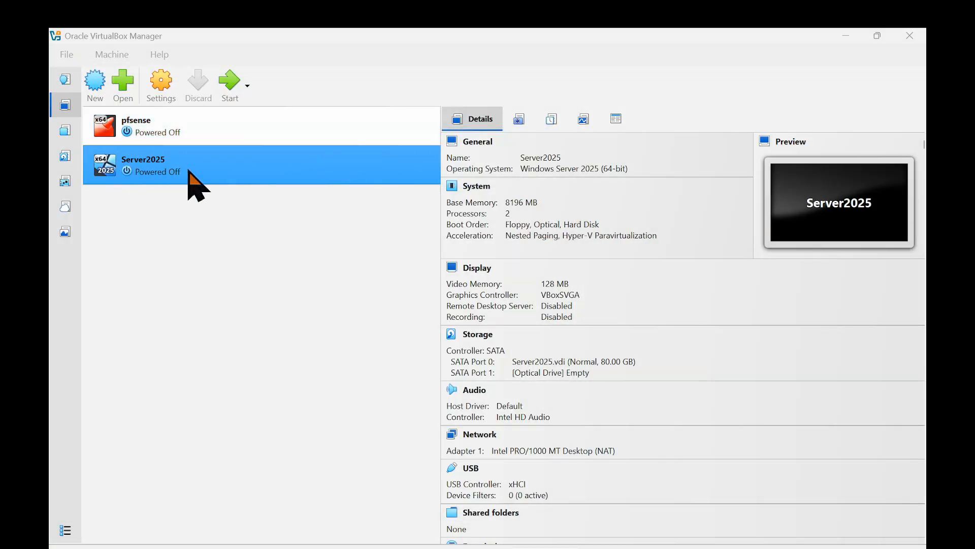
Step: Open the Server2025 virtual machine's settings and select the empty optical drive under its SATA storage controller
click(188, 170)
right_click(189, 170)
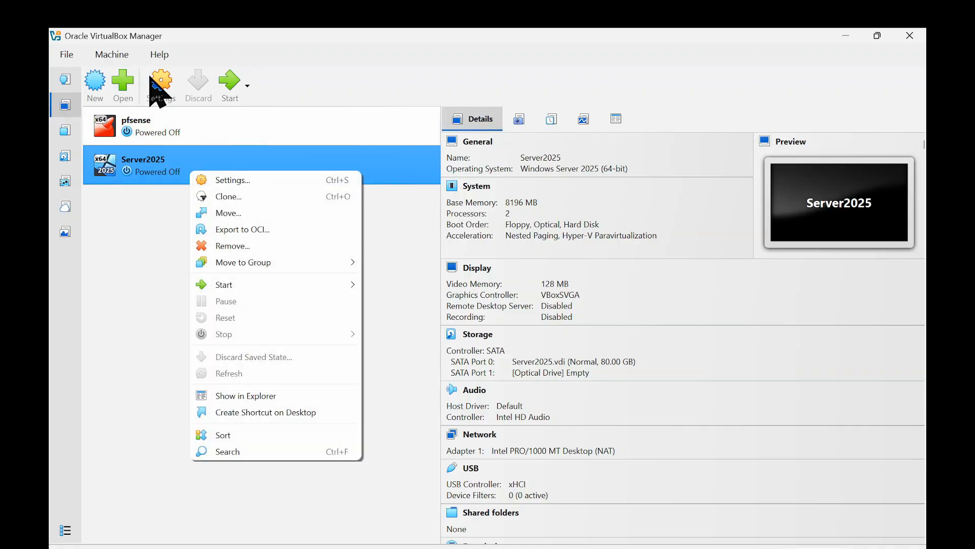
click(227, 177)
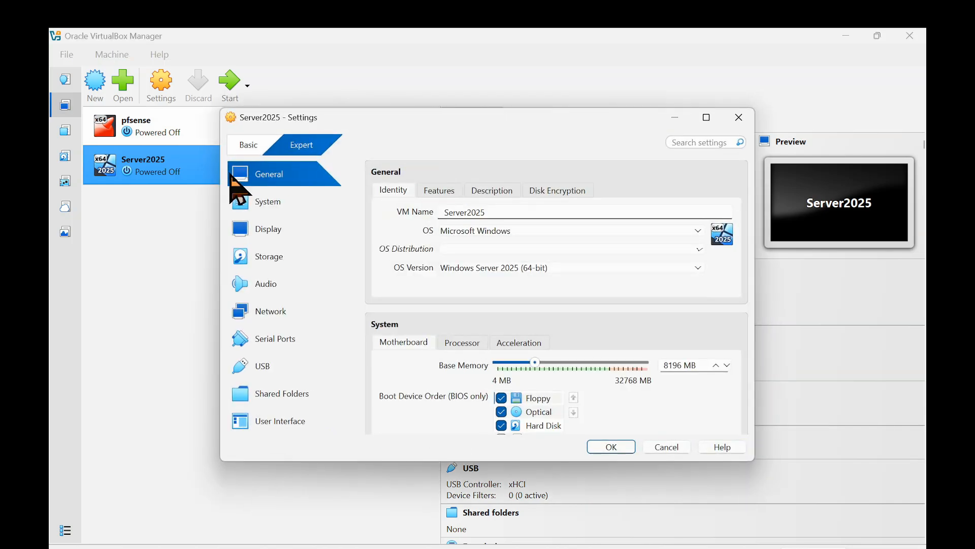
scroll(495, 249, down, 5)
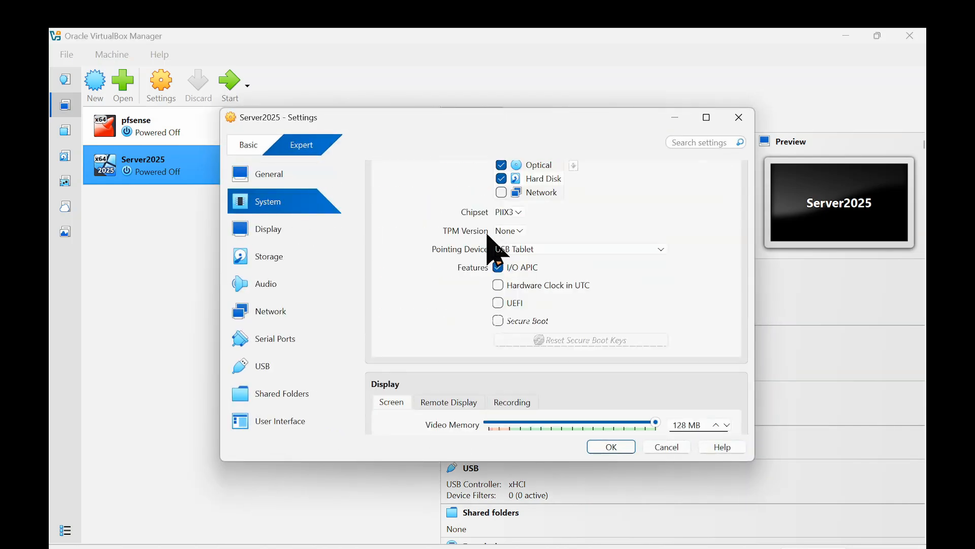
scroll(495, 249, down, 4)
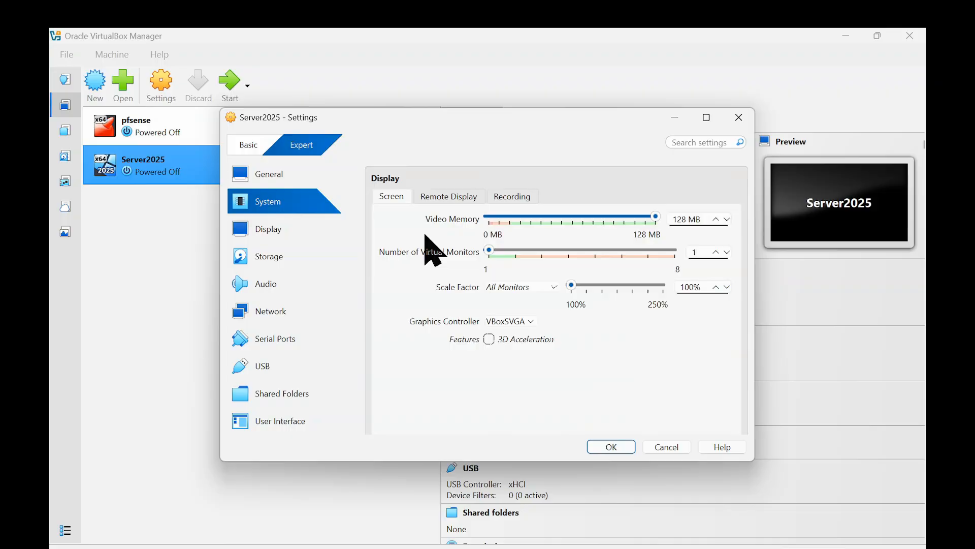
scroll(431, 249, up, 2)
scroll(426, 247, down, 5)
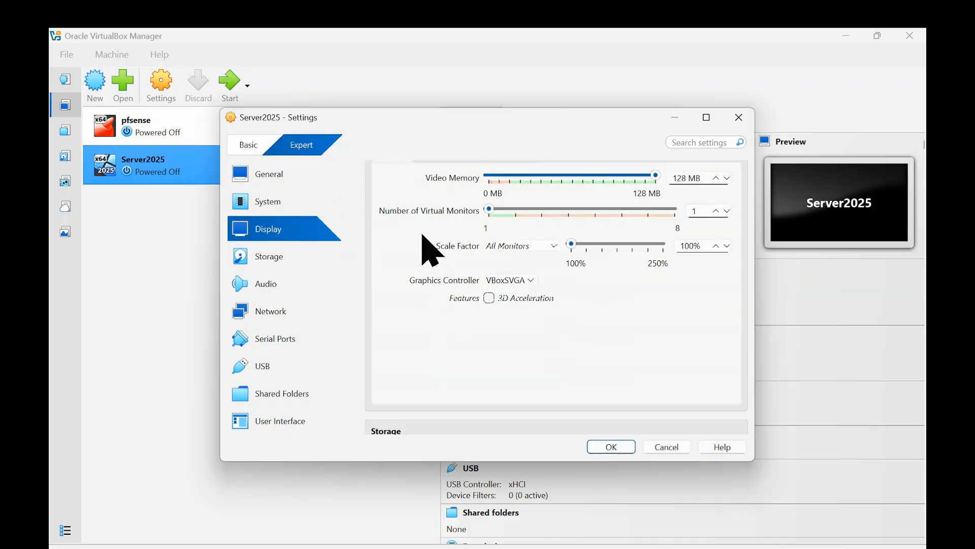
scroll(431, 250, down, 1)
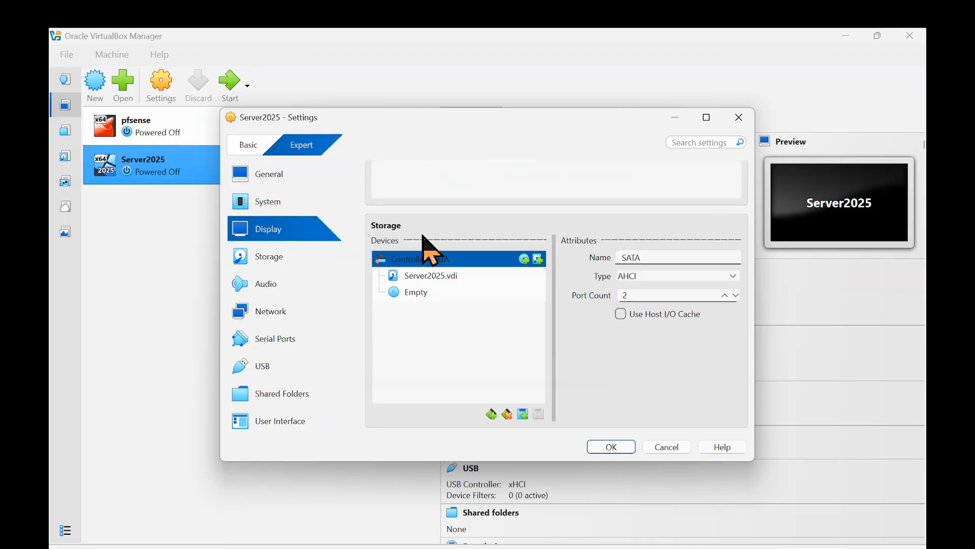
click(414, 292)
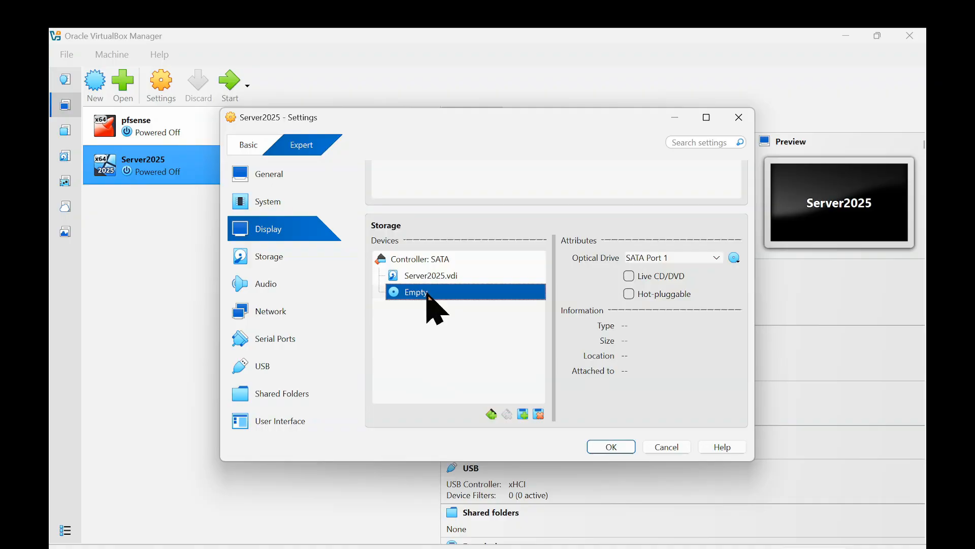
Step: Attach the SERVER_2025_EVAL disc image from the Downloads folder to the optical drive and save the settings
scroll(427, 292, up, 1)
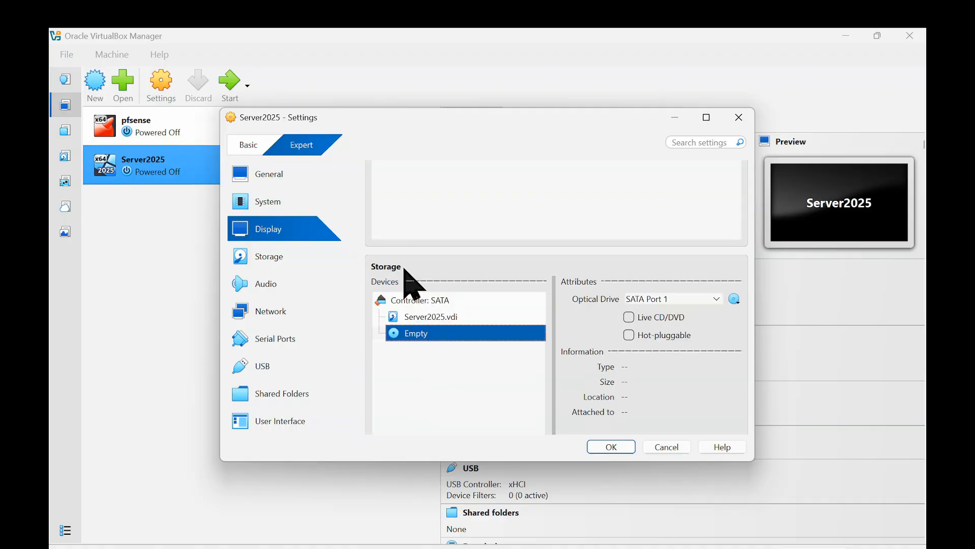
scroll(409, 272, down, 1)
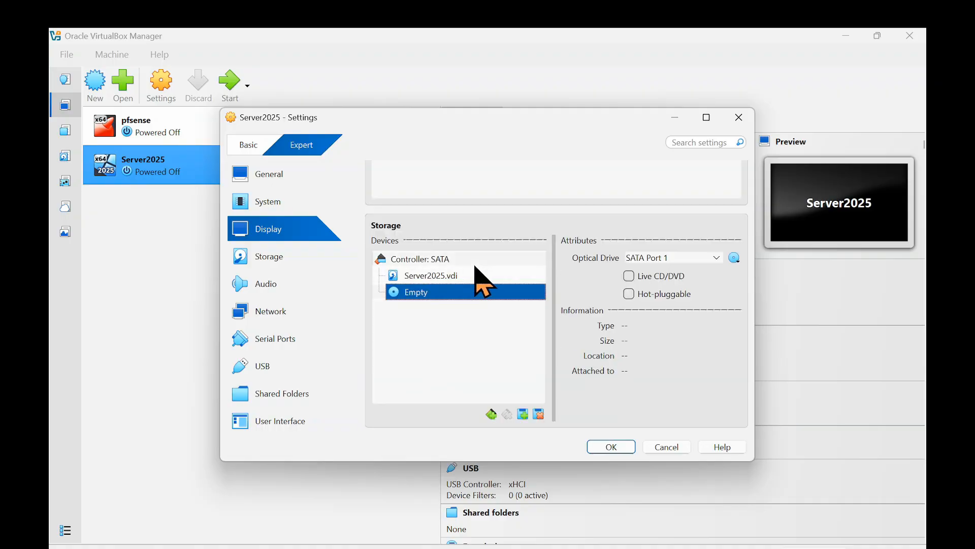
scroll(477, 274, down, 1)
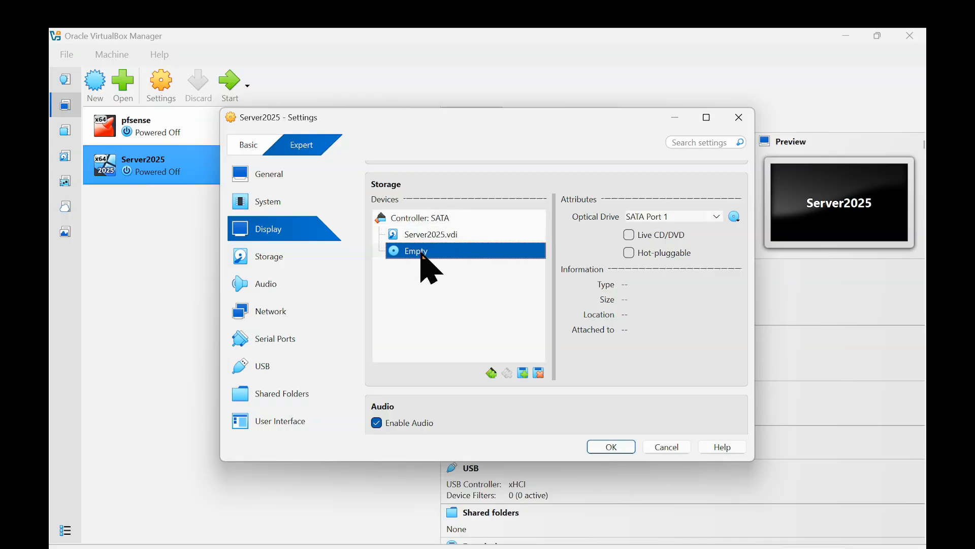
click(735, 217)
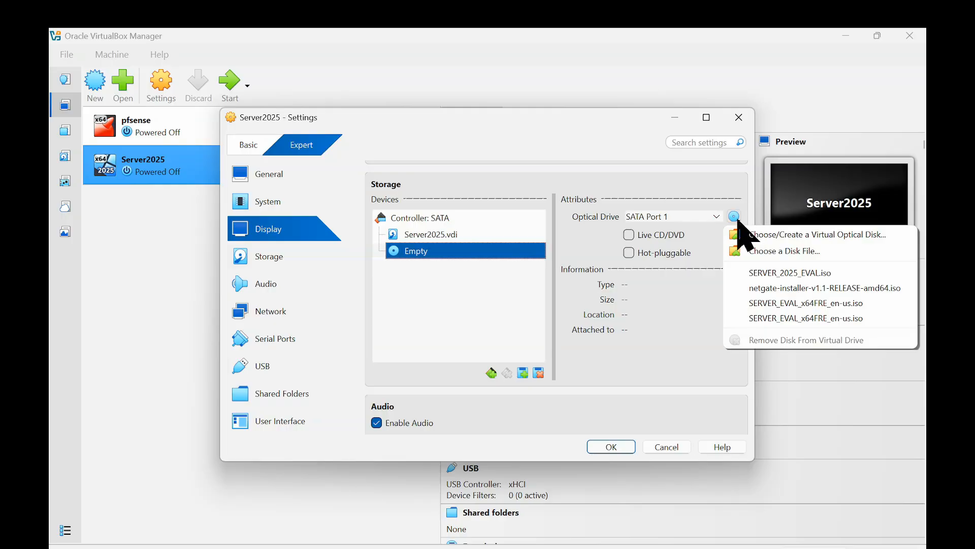
click(791, 251)
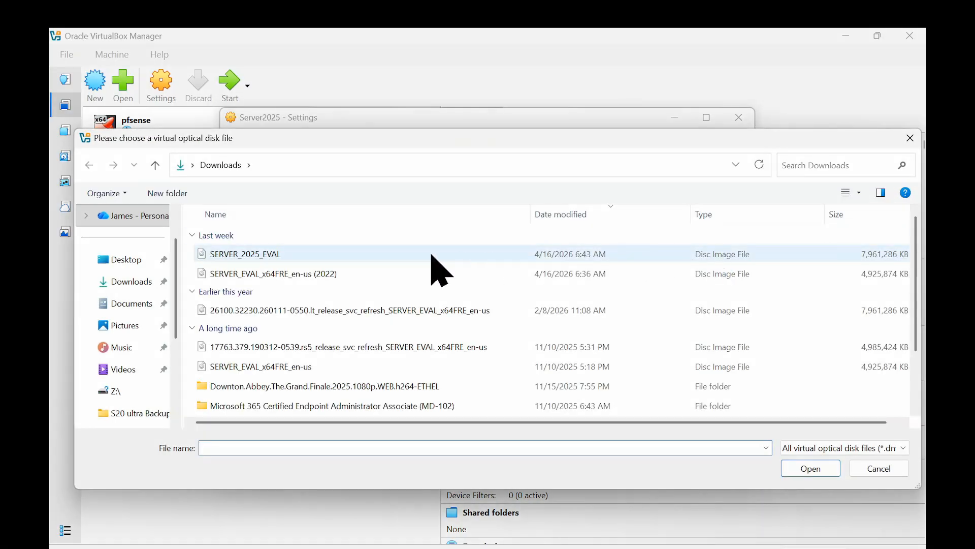
double_click(331, 250)
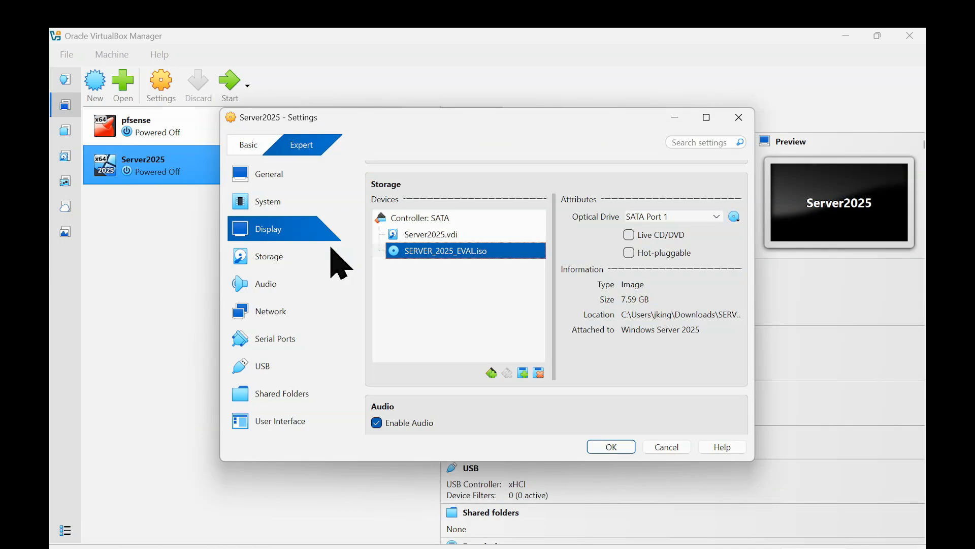
click(620, 449)
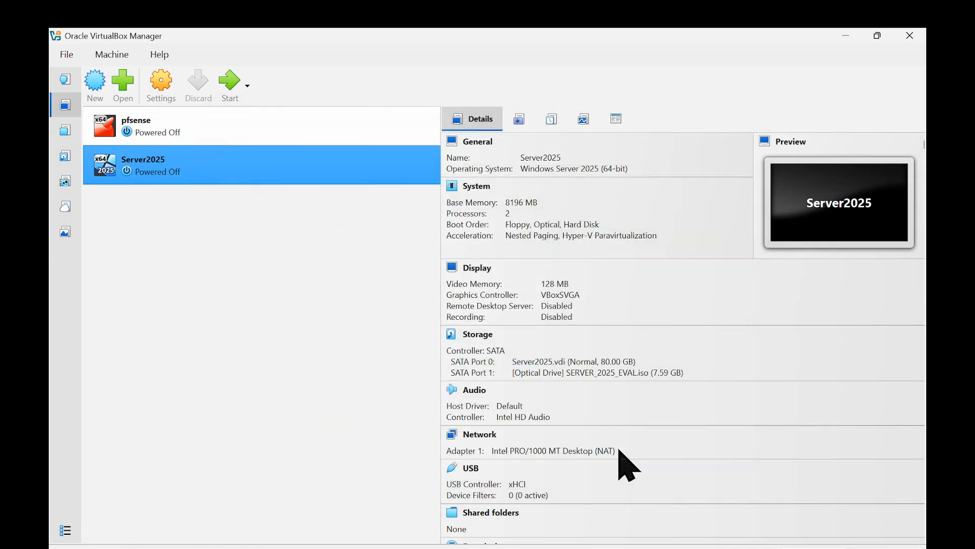
Step: Start the Server2025 virtual machine and maximize its window
click(237, 92)
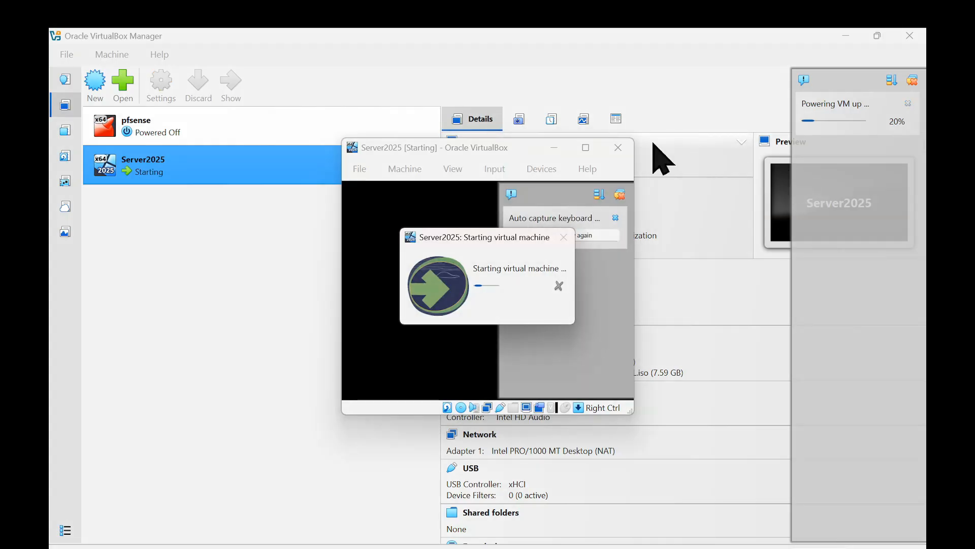
click(586, 147)
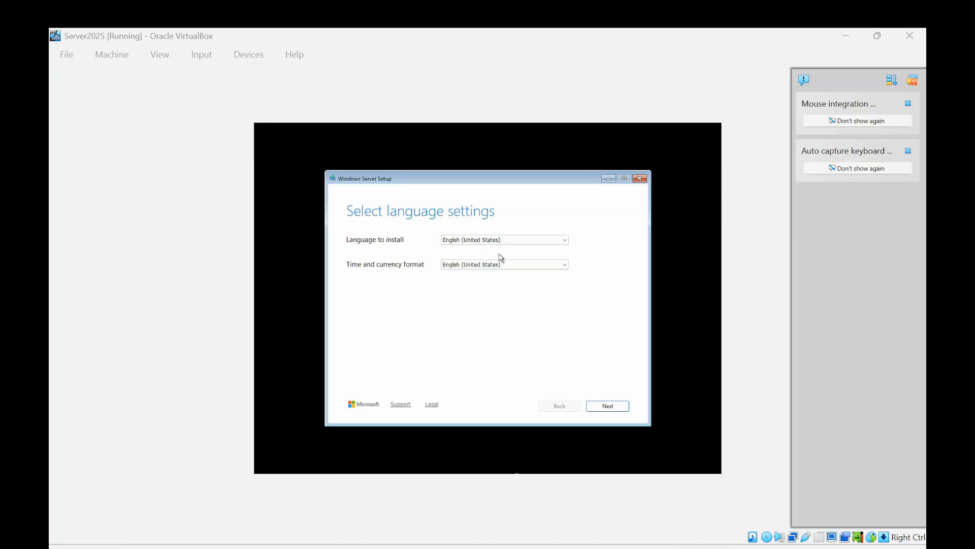
Step: Keep English (United States) as language and time format and US as keyboard in Windows Server Setup
click(522, 237)
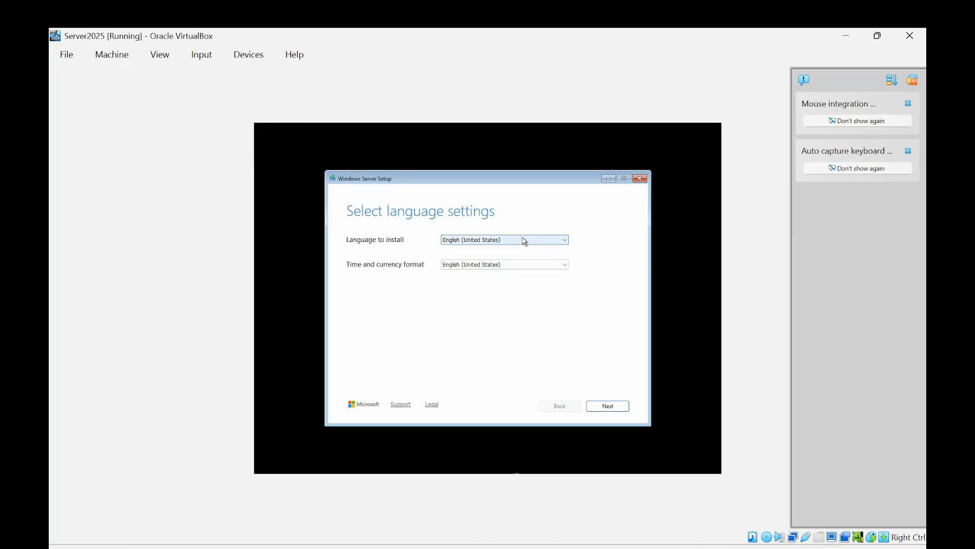
click(524, 241)
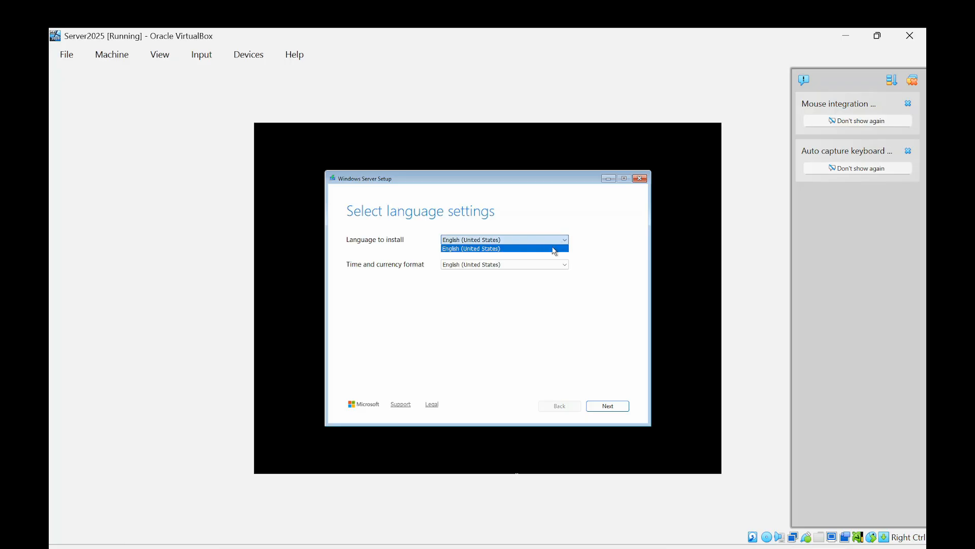
click(519, 321)
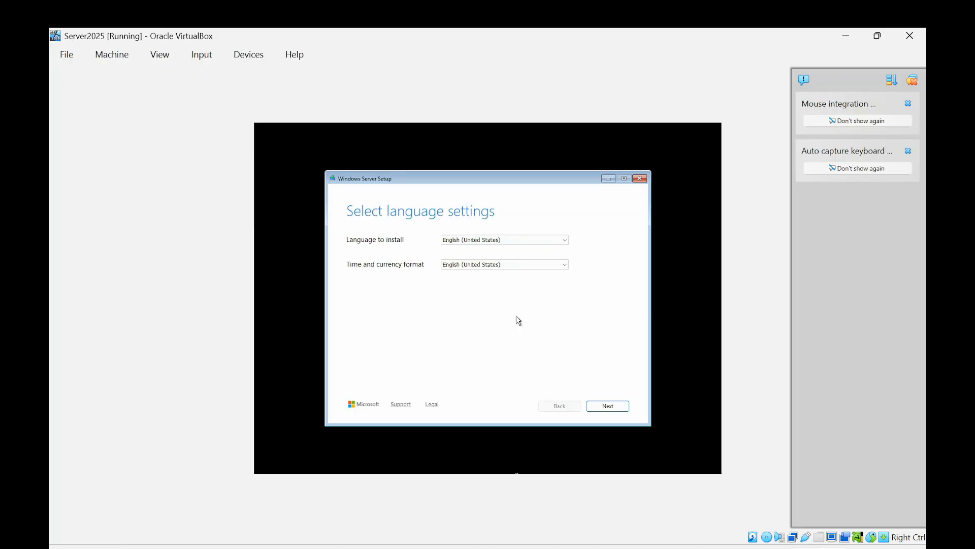
click(601, 411)
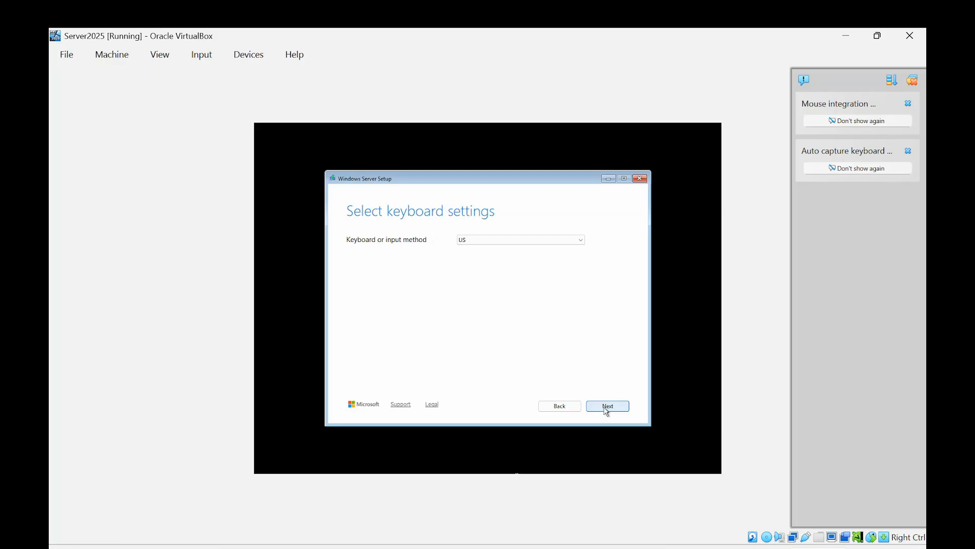
click(606, 407)
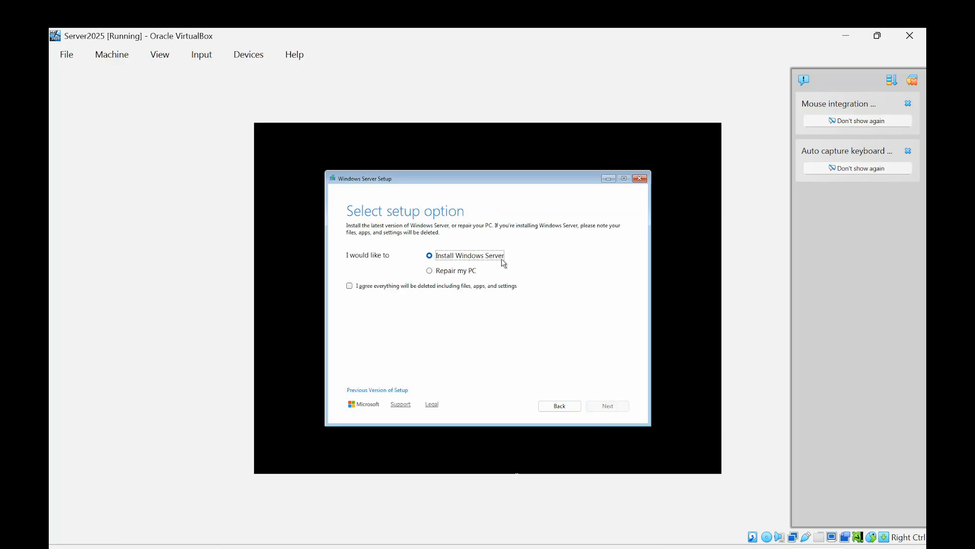
Step: Choose Install Windows Server with deletion of everything agreed, and select the Windows Server 2025 Datacenter Evaluation (Desktop Experience) image
click(354, 288)
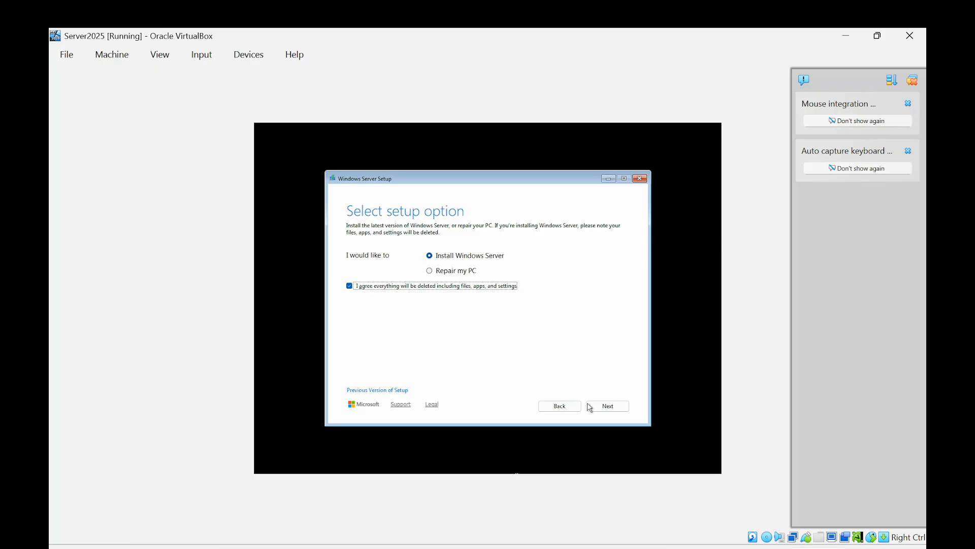
click(604, 409)
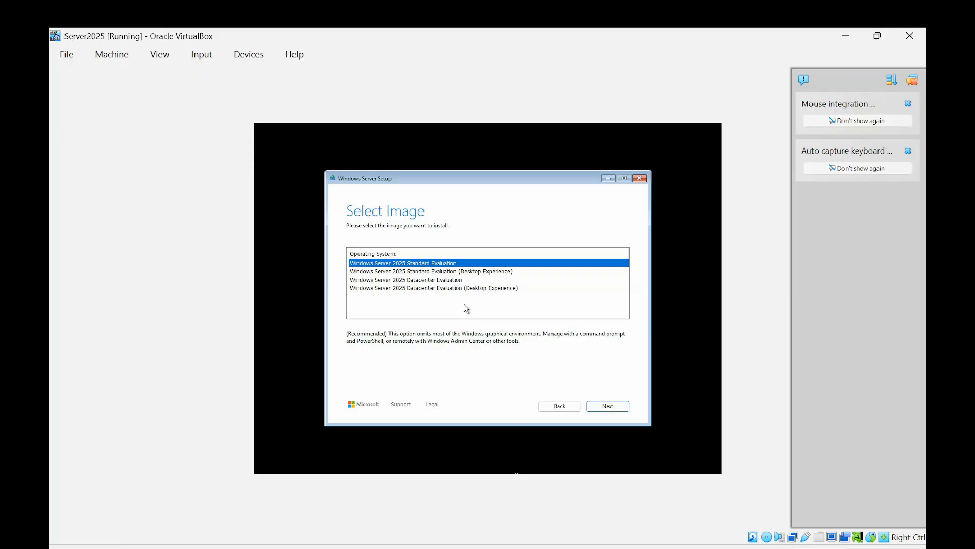
click(466, 288)
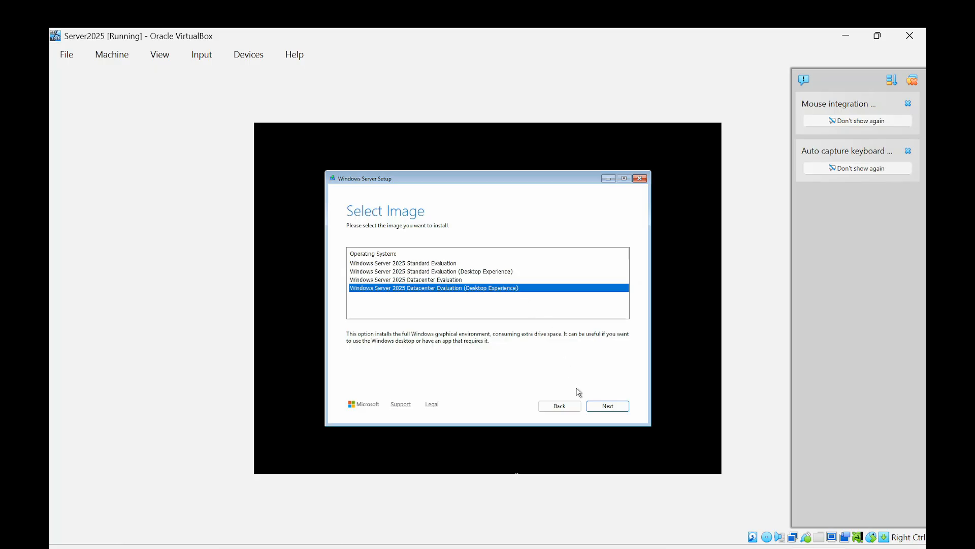
click(605, 408)
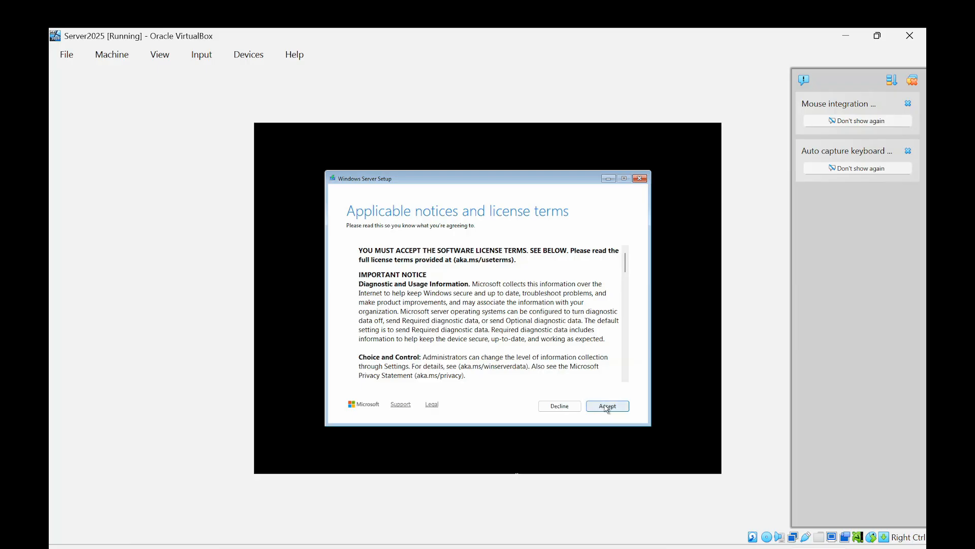
Step: Accept the license terms and start the installation on the Disk 0 unallocated space
click(607, 407)
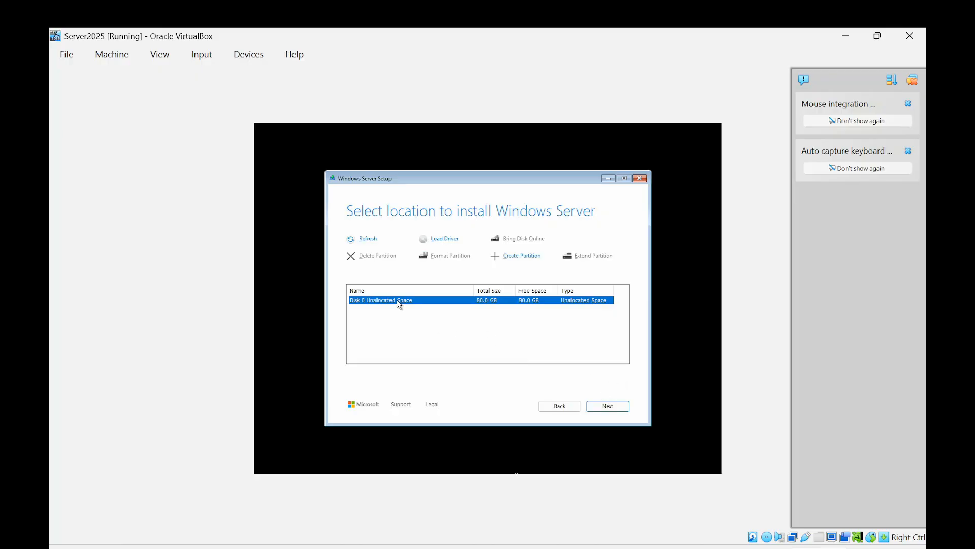
click(620, 406)
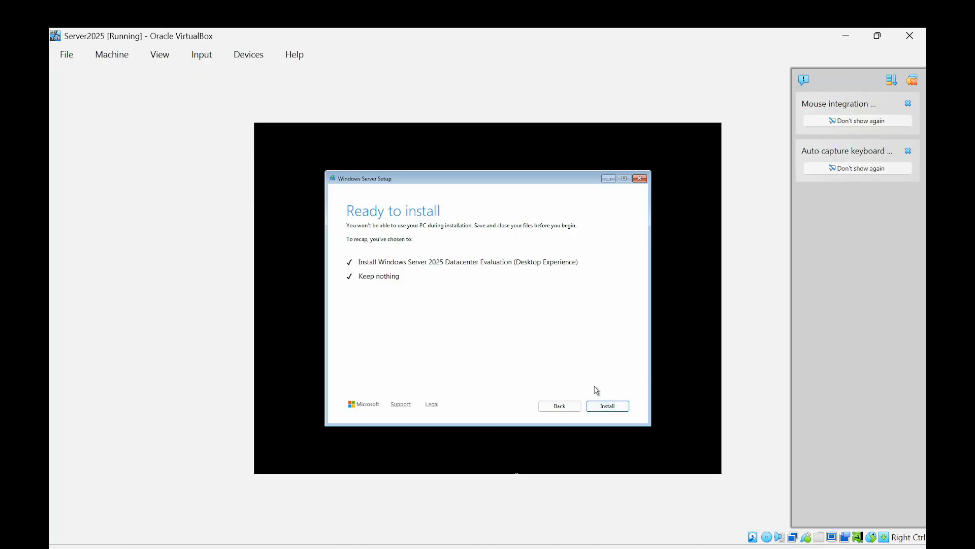
click(614, 406)
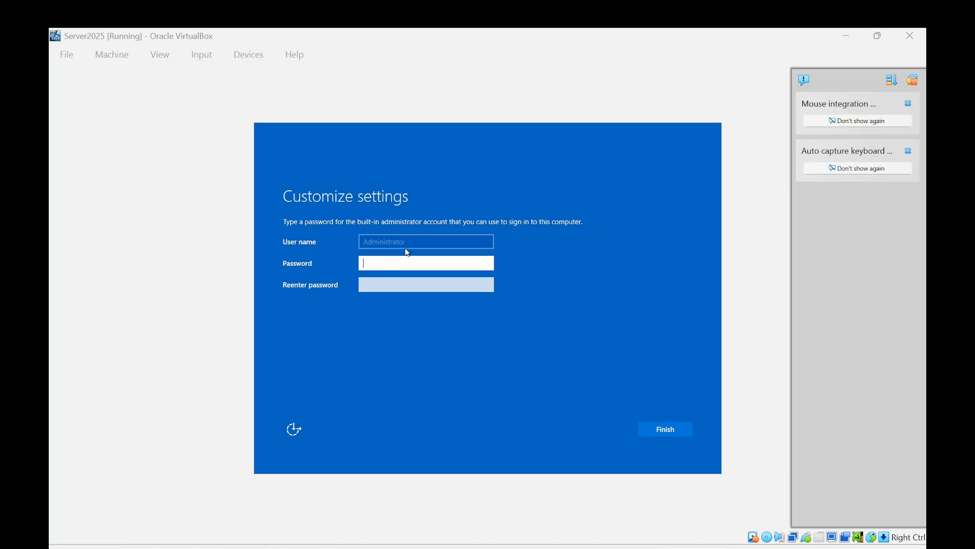
Step: Enter and re-enter the built-in administrator account's password and finish customizing the settings
click(404, 262)
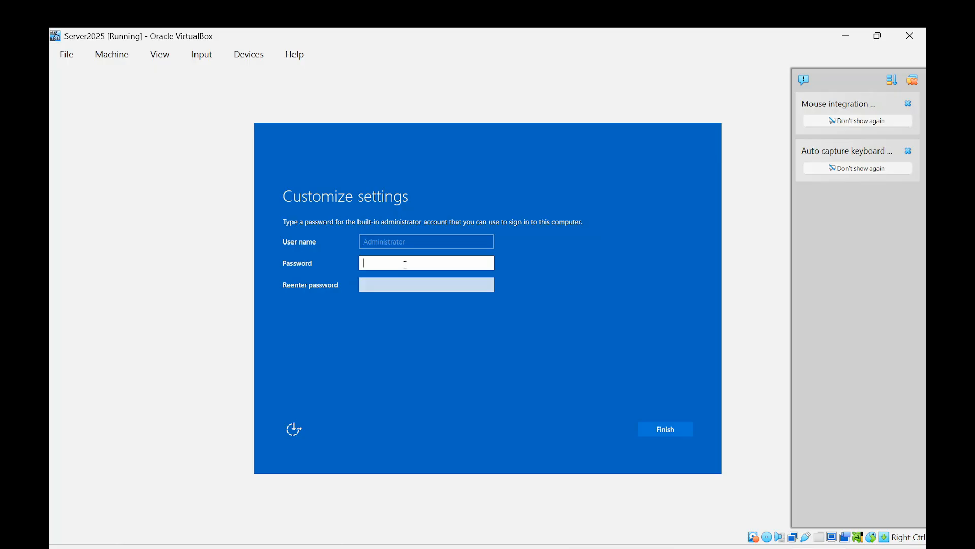
text(P@ssw0rd2025)
key(Tab)
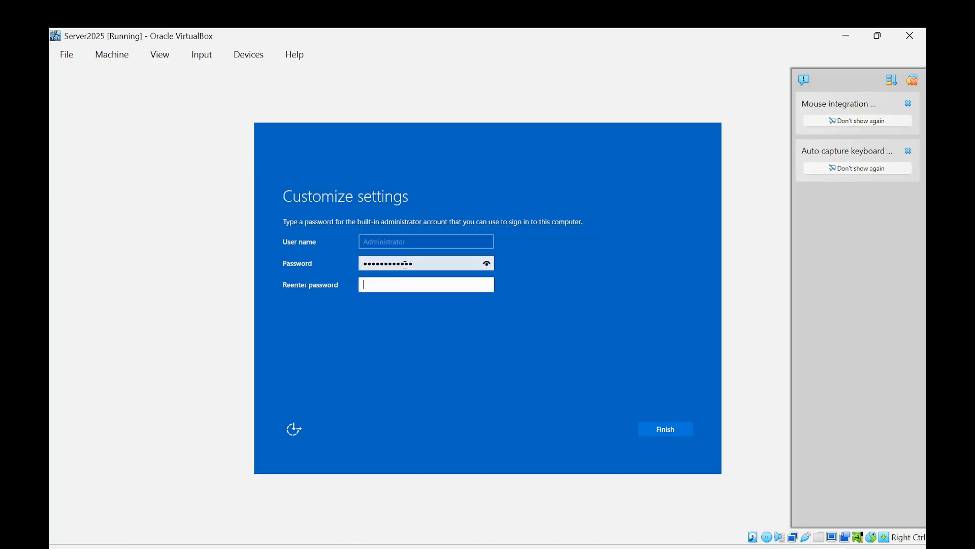
text(P@ssw0rd2025)
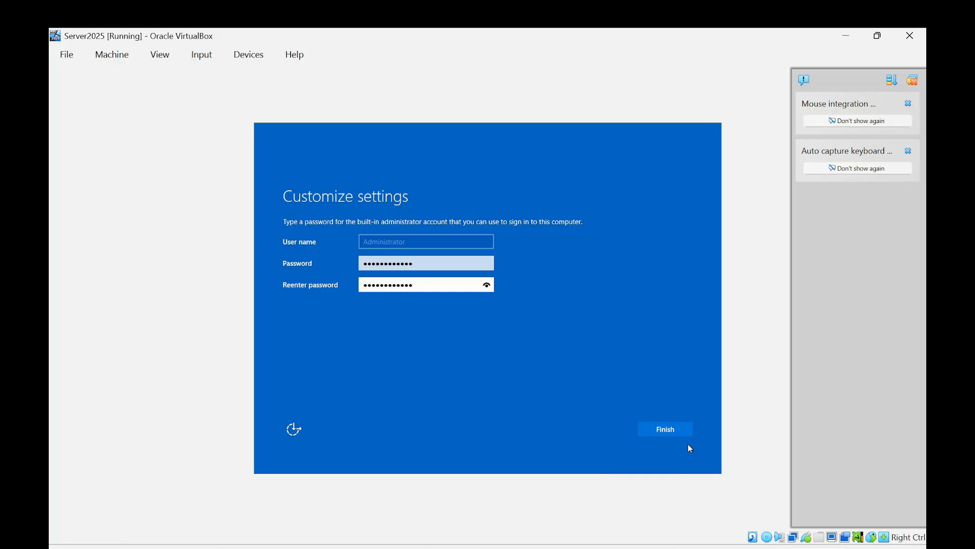
click(654, 428)
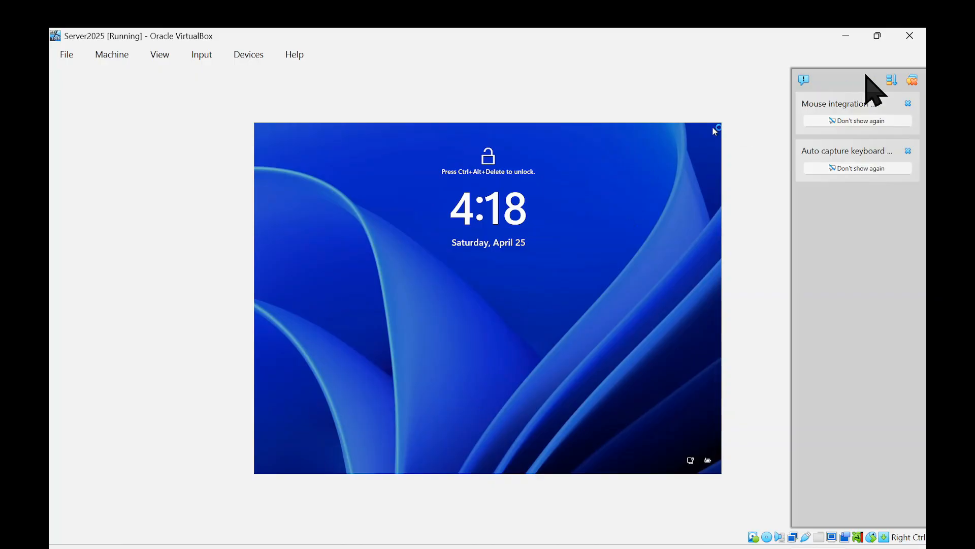
Step: Clear the virtual machine window's notifications and send Ctrl-Alt-Del to the guest to unlock the sign-in screen
click(913, 81)
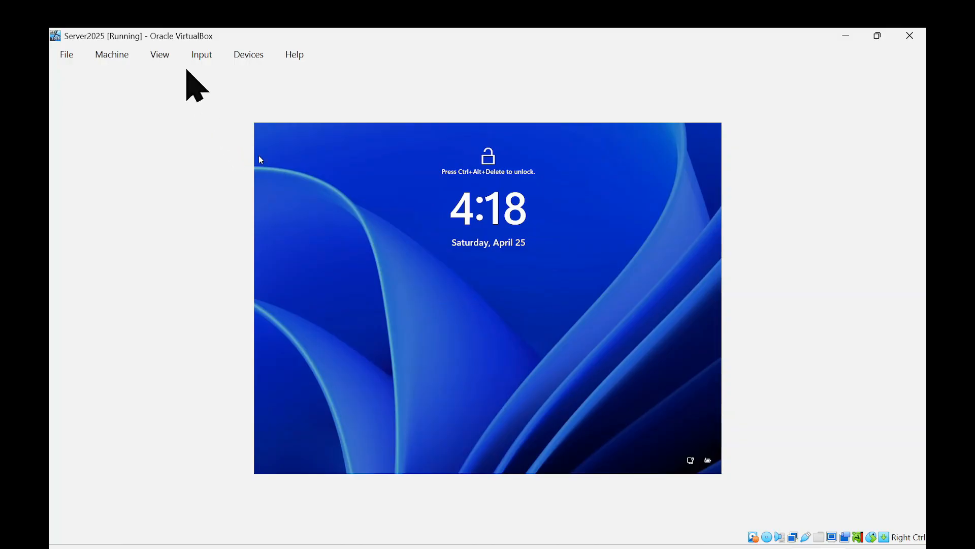
click(205, 60)
mouse_move(210, 80)
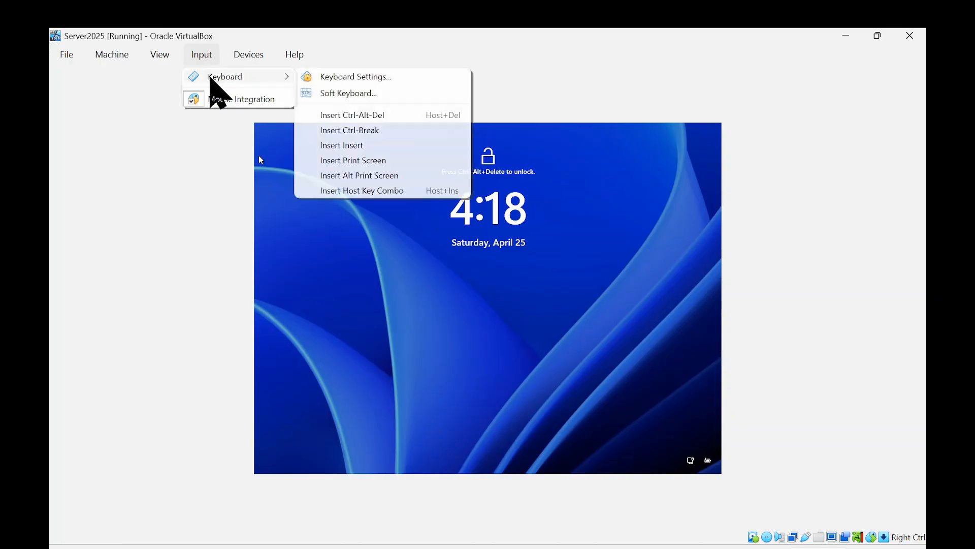
click(373, 116)
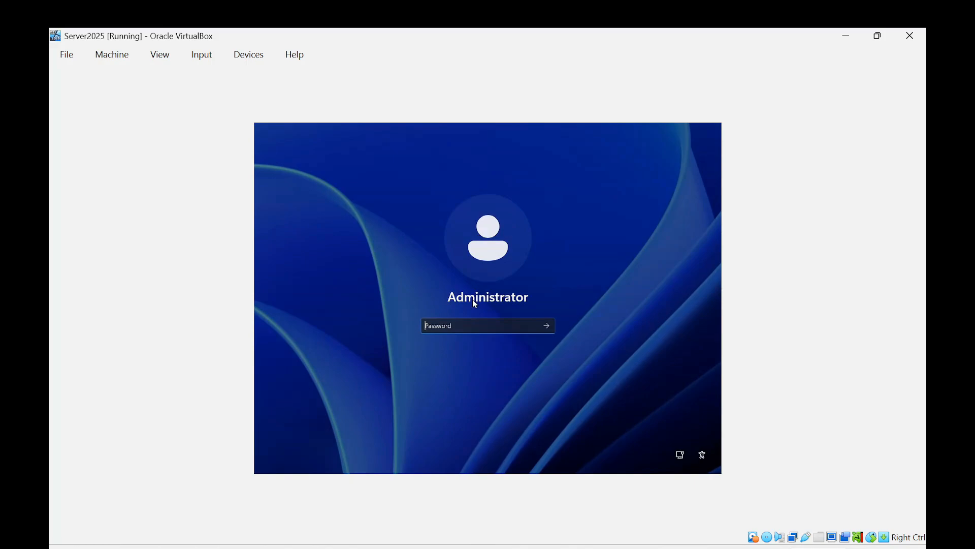
Step: Enter the built-in administrator account's password and sign in to the server
text(P@ssw0rd!)
key(Return)
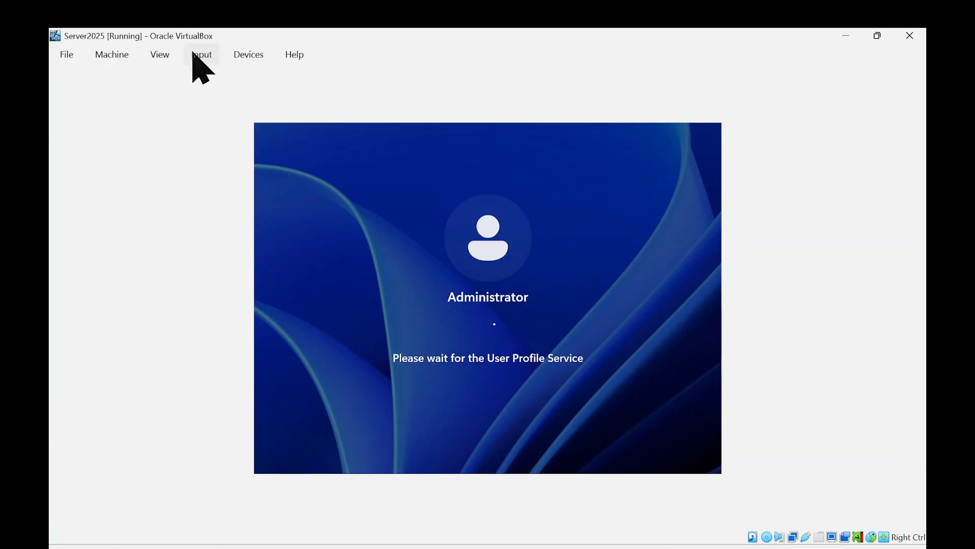
Step: Switch the virtual machine window to scaled mode and enlarge it to fill the screen
click(165, 55)
click(170, 110)
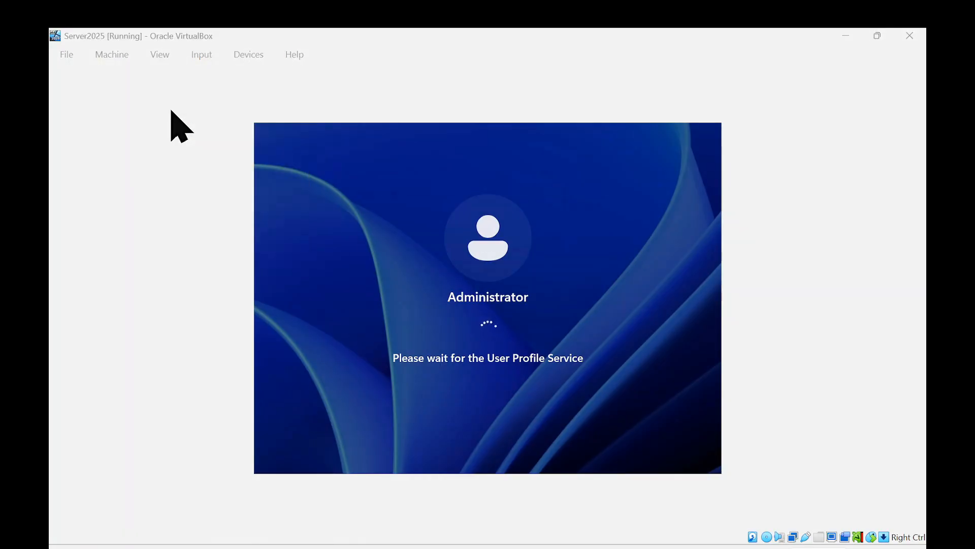
click(460, 354)
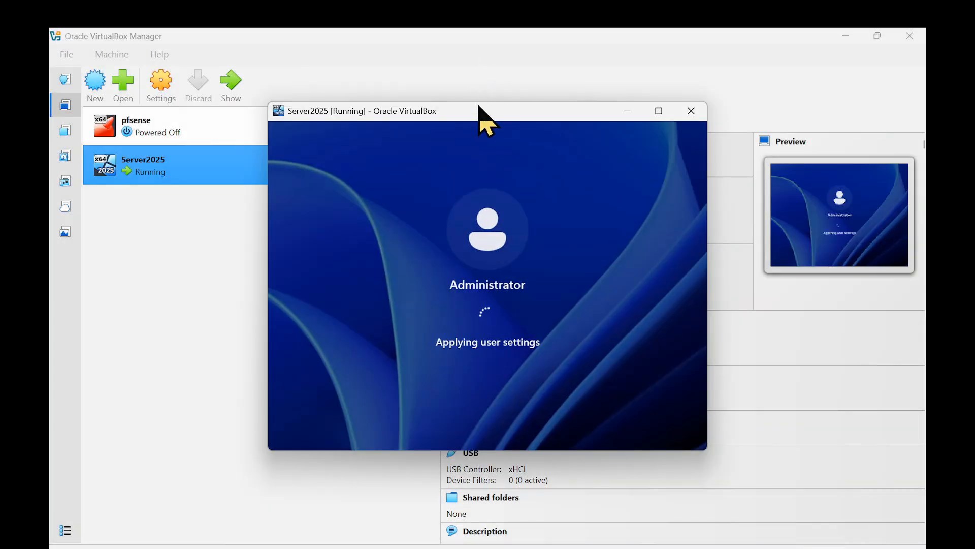
drag(479, 113, 327, 71)
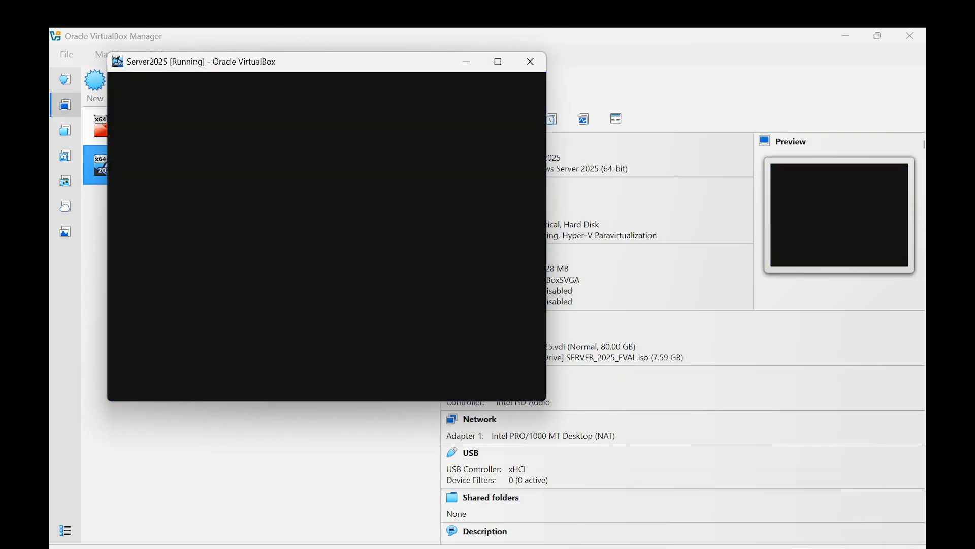
drag(549, 403, 877, 532)
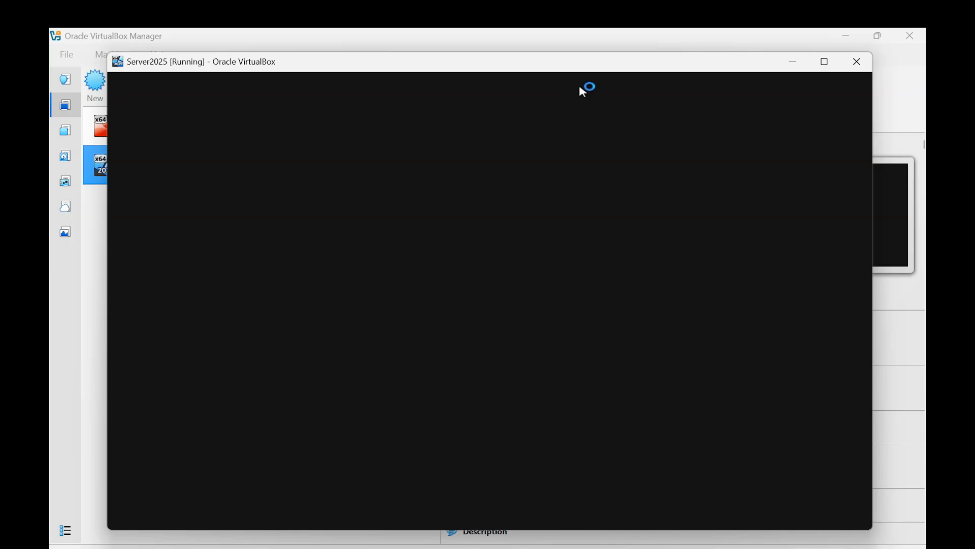
drag(604, 67, 584, 62)
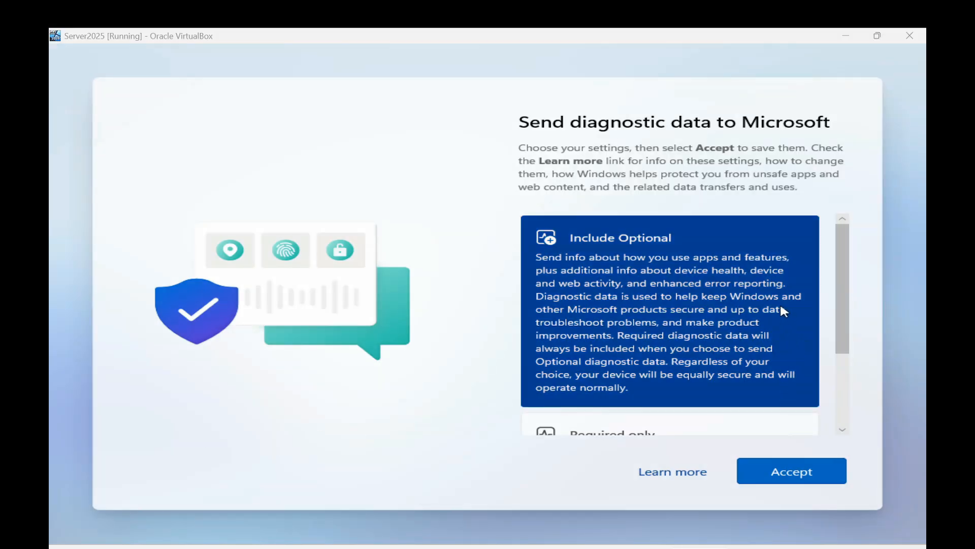
Step: Accept the Required only diagnostic data setting and close Server Manager's Windows Admin Center and Azure Arc message
scroll(771, 290, down, 3)
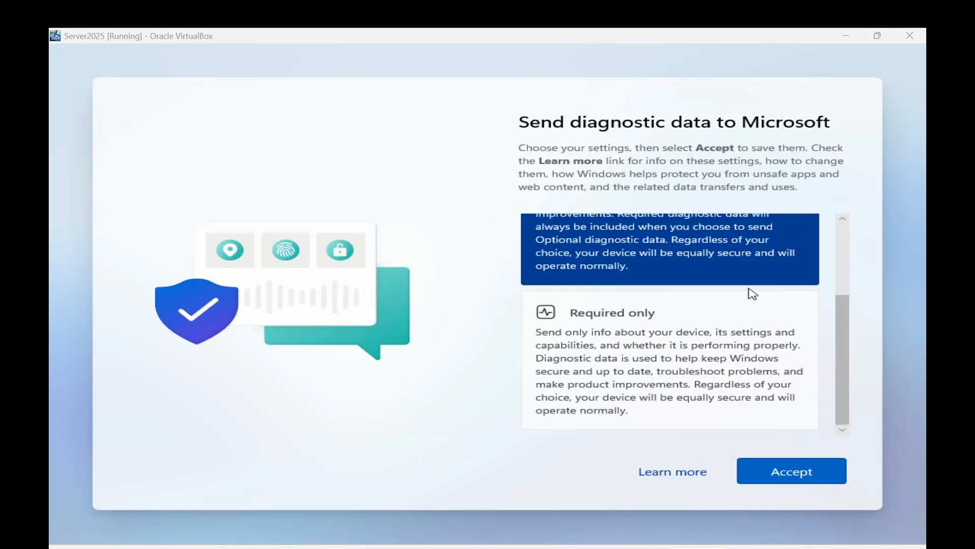
click(627, 310)
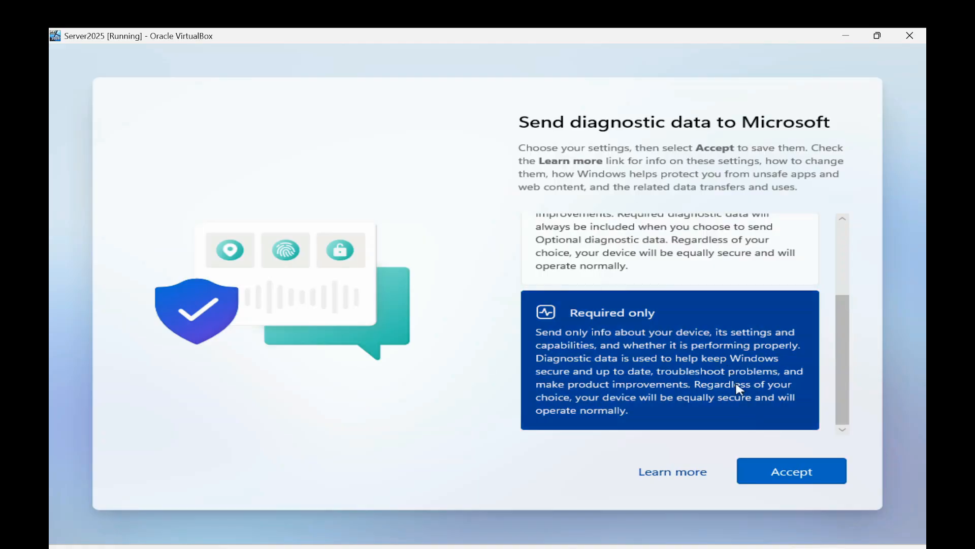
click(803, 475)
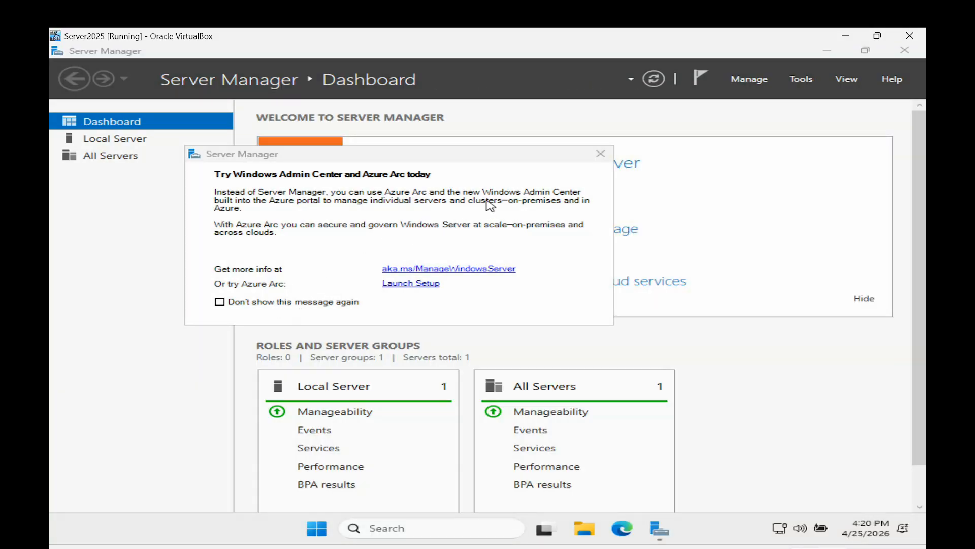
click(600, 154)
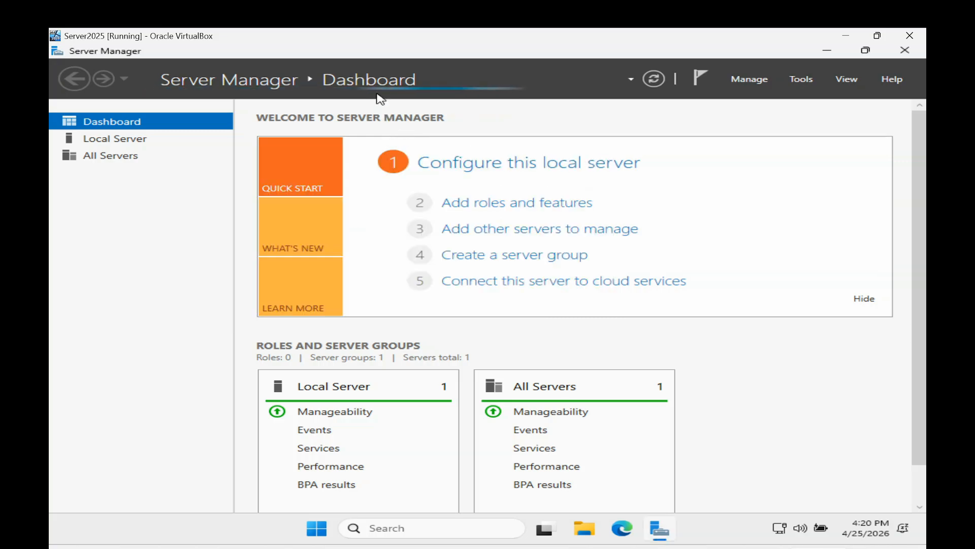